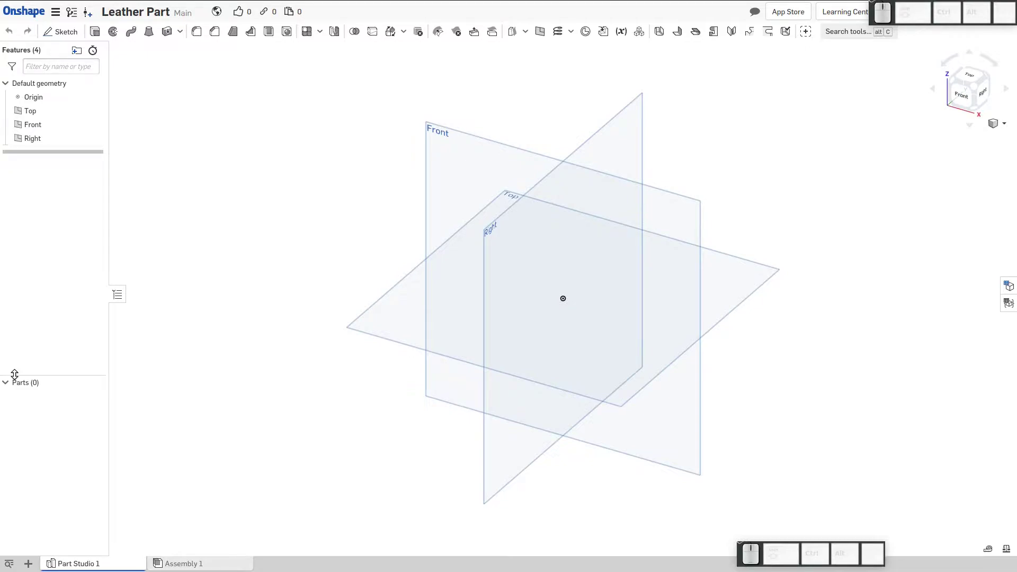
Start a new sketch on the Top plane, viewed from the top
{"action": "left_click", "coordinate": [401, 343]}
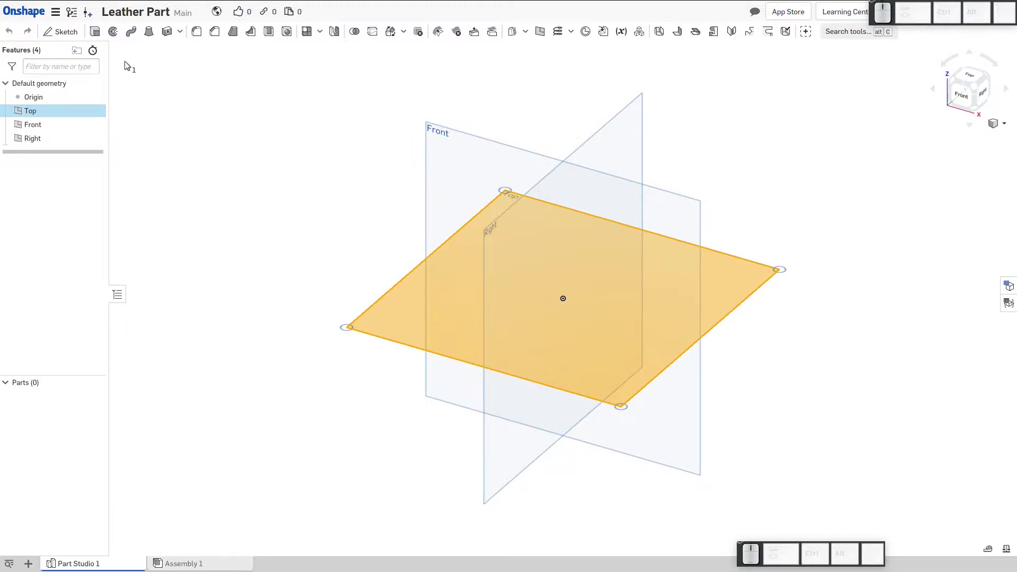
{"action": "left_click", "coordinate": [62, 32]}
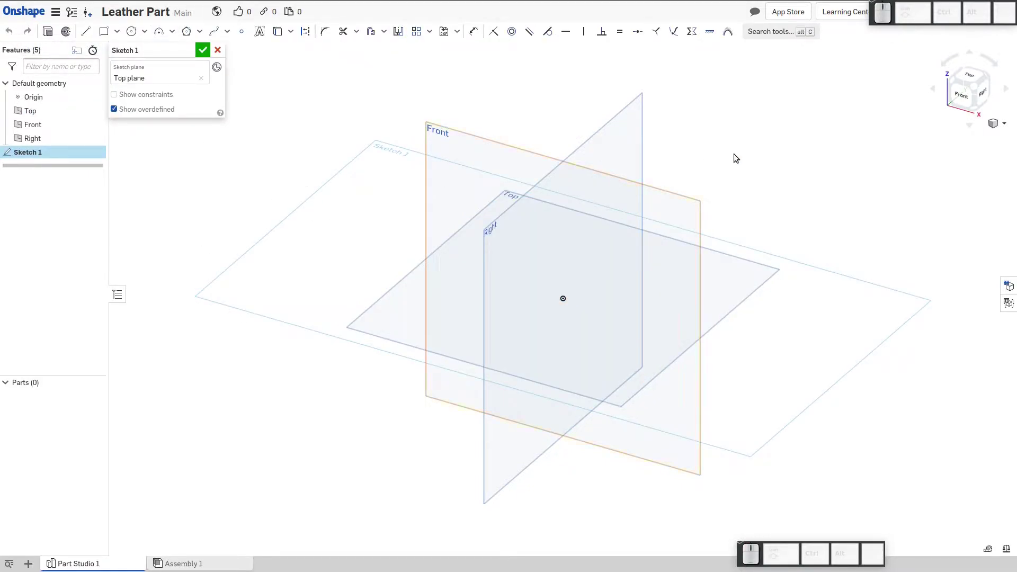
{"action": "left_click", "coordinate": [969, 76]}
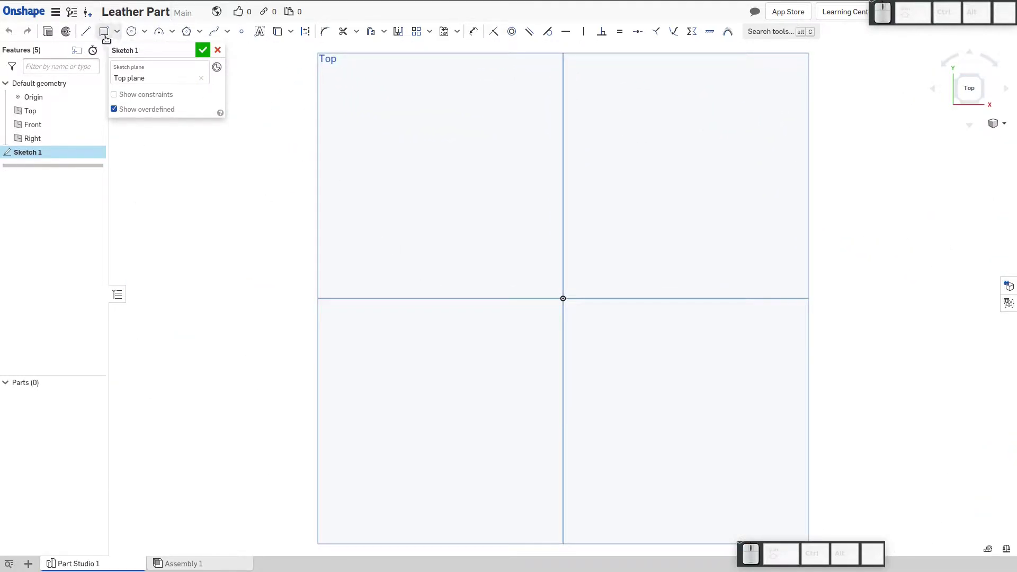
Draw a closed five-sided house outline with lines starting and ending at the origin
{"action": "left_click", "coordinate": [86, 32]}
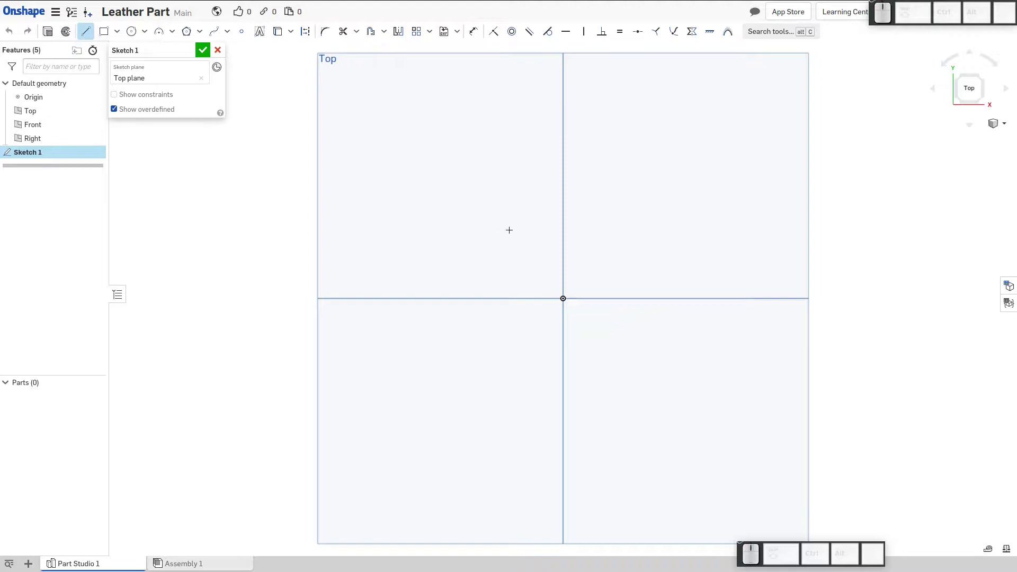
{"action": "left_click", "coordinate": [564, 299]}
{"action": "left_click", "coordinate": [766, 298]}
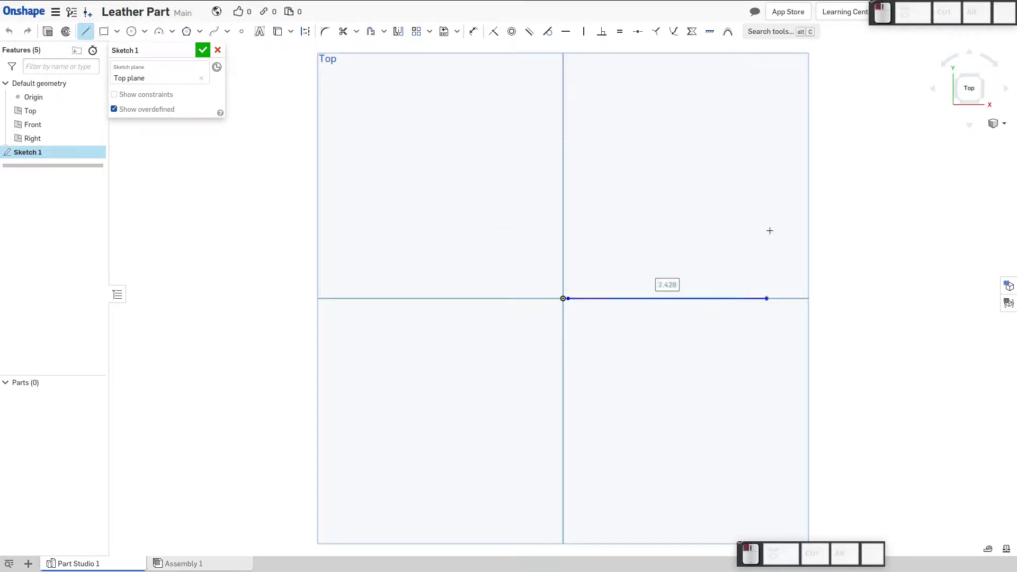
{"action": "left_click", "coordinate": [766, 136]}
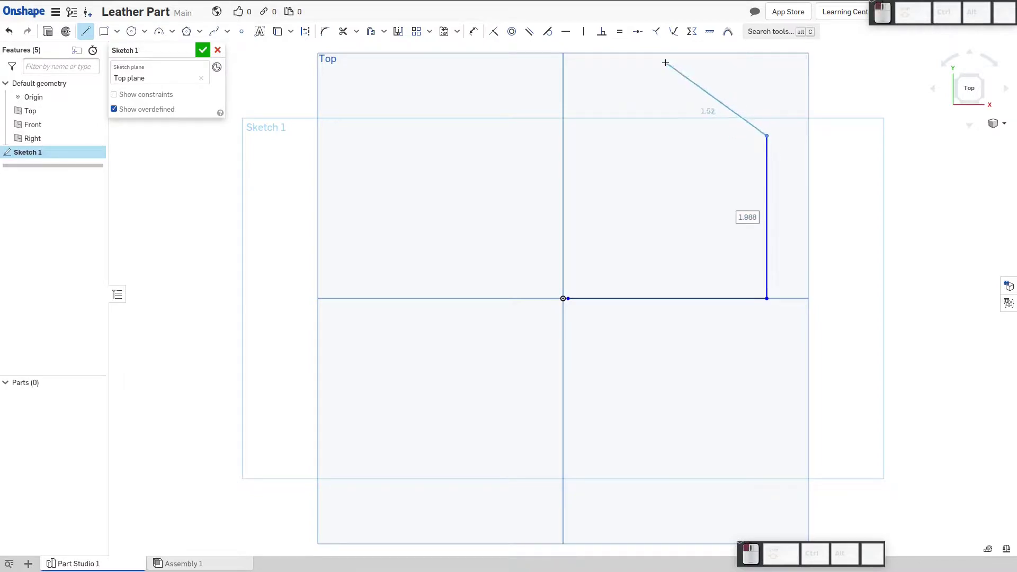
{"action": "left_click", "coordinate": [666, 63]}
{"action": "left_click", "coordinate": [563, 120]}
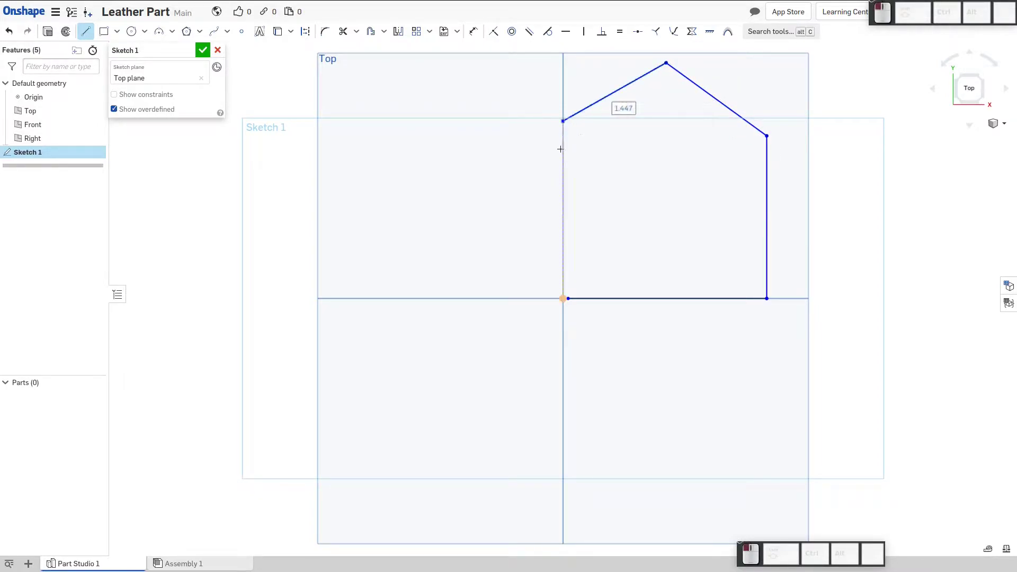
{"action": "left_click", "coordinate": [563, 299]}
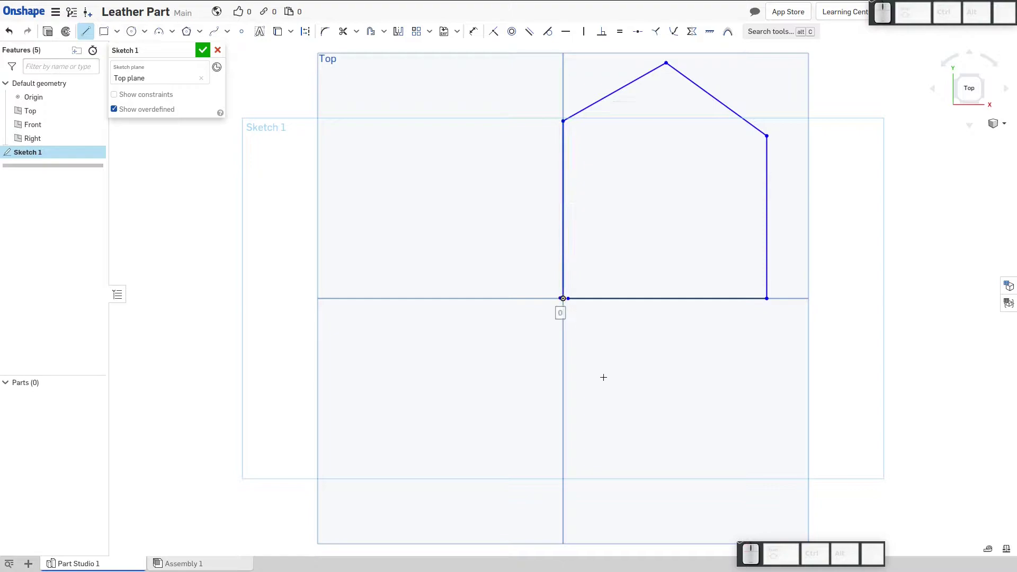
{"action": "key", "text": "Escape"}
Delete the stray short segment and make the loose line endpoint coincident with the origin
{"action": "scroll", "coordinate": [556, 313], "scroll_direction": "down", "scroll_amount": 5}
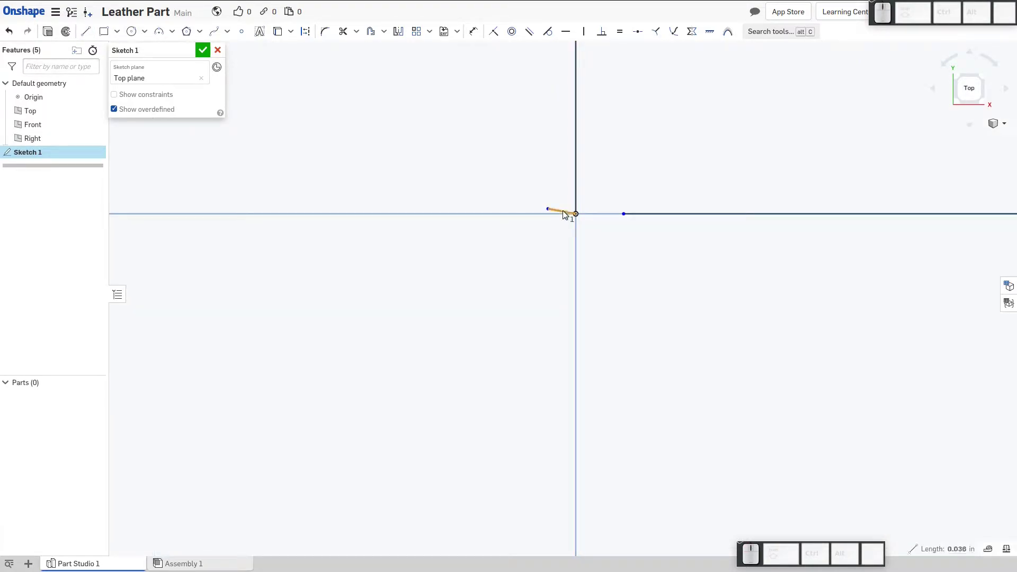
{"action": "left_click", "coordinate": [562, 211]}
{"action": "key", "text": "Delete"}
{"action": "scroll", "coordinate": [552, 227], "scroll_direction": "up", "scroll_amount": 5}
{"action": "scroll", "coordinate": [543, 254], "scroll_direction": "down", "scroll_amount": 3}
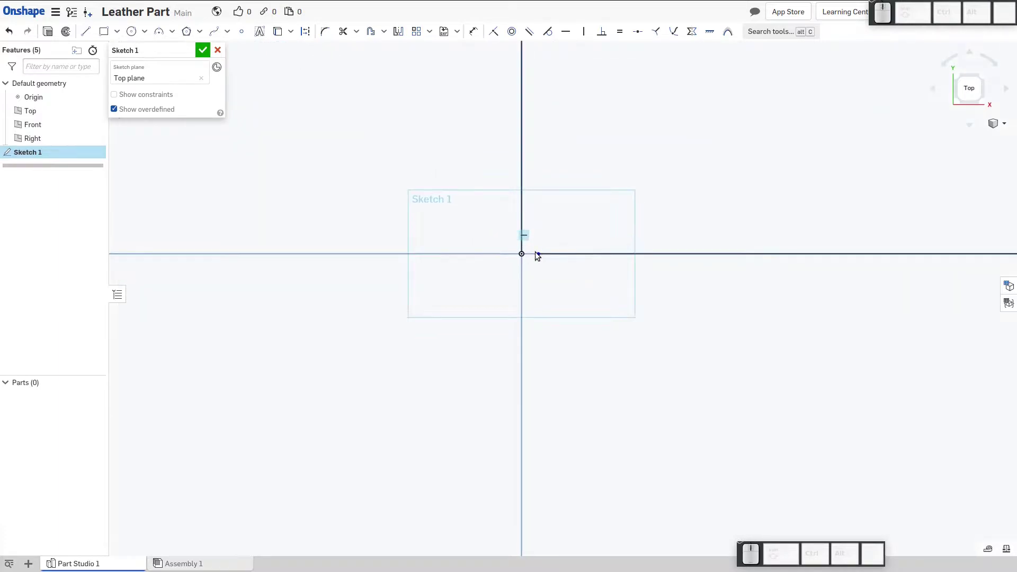
{"action": "left_click", "coordinate": [538, 253]}
{"action": "left_click", "coordinate": [521, 254], "text": "shift"}
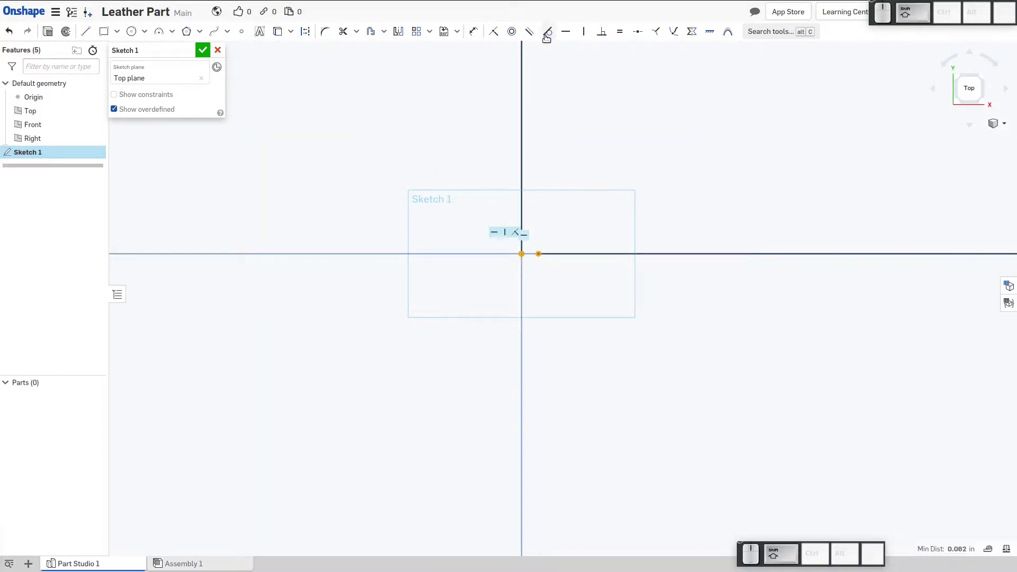
{"action": "left_click", "coordinate": [493, 31]}
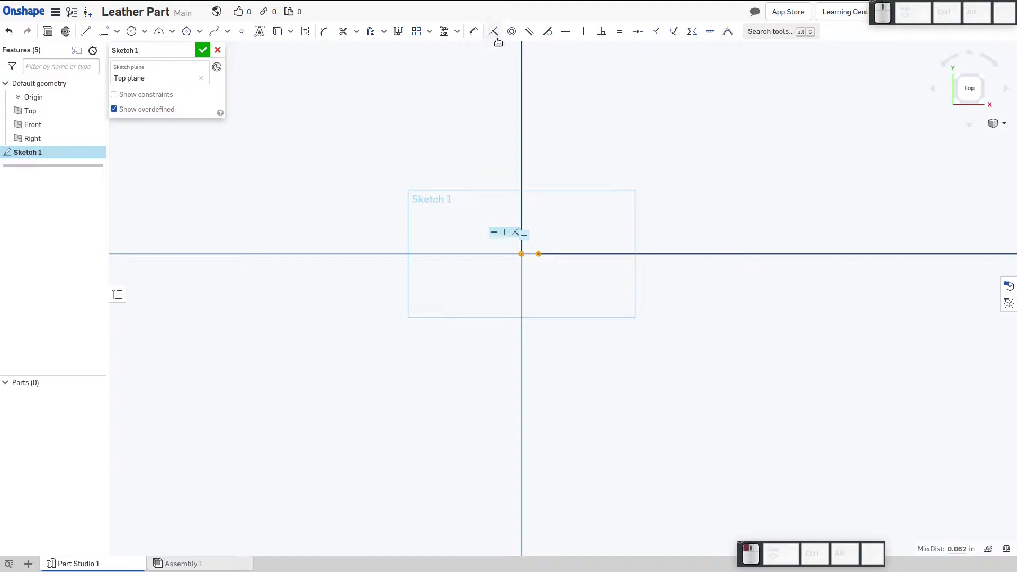
{"action": "scroll", "coordinate": [493, 278], "scroll_direction": "up", "scroll_amount": 5}
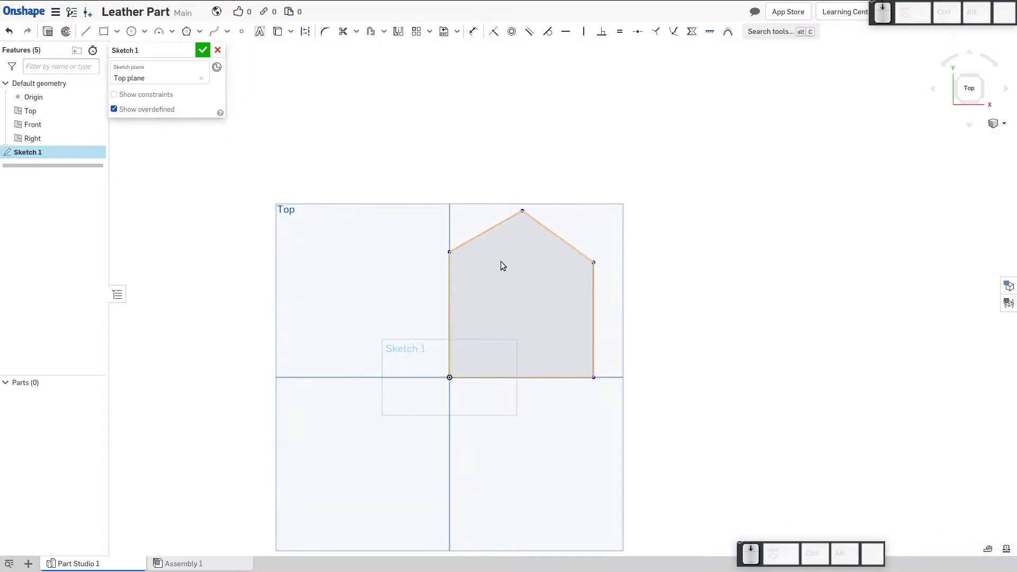
Dimension the bottom edge to 6 and the left wall to 6
{"action": "key", "text": "d"}
{"action": "left_click", "coordinate": [517, 443]}
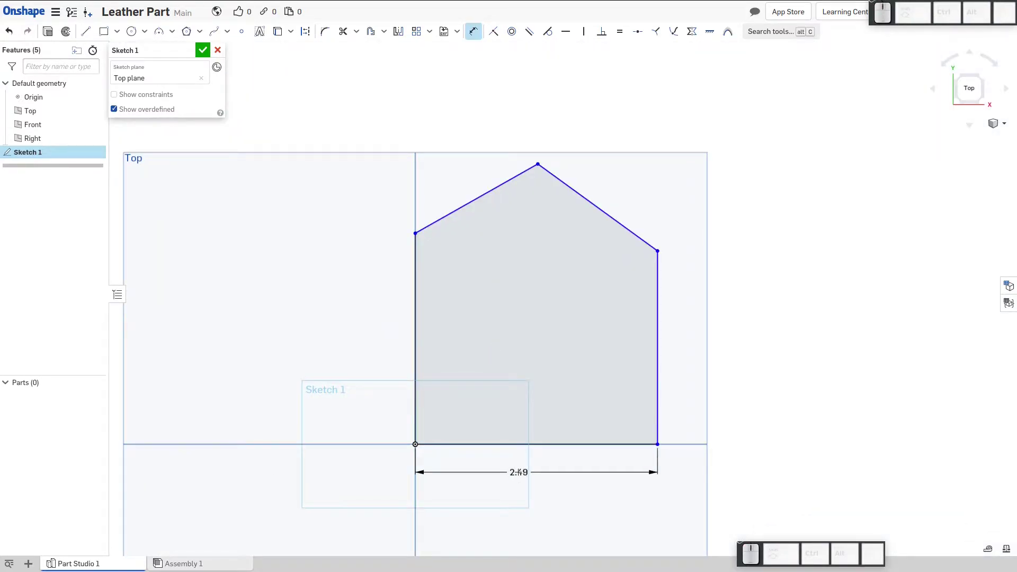
{"action": "left_click", "coordinate": [519, 473]}
{"action": "type", "text": "6"}
{"action": "key", "text": "Return"}
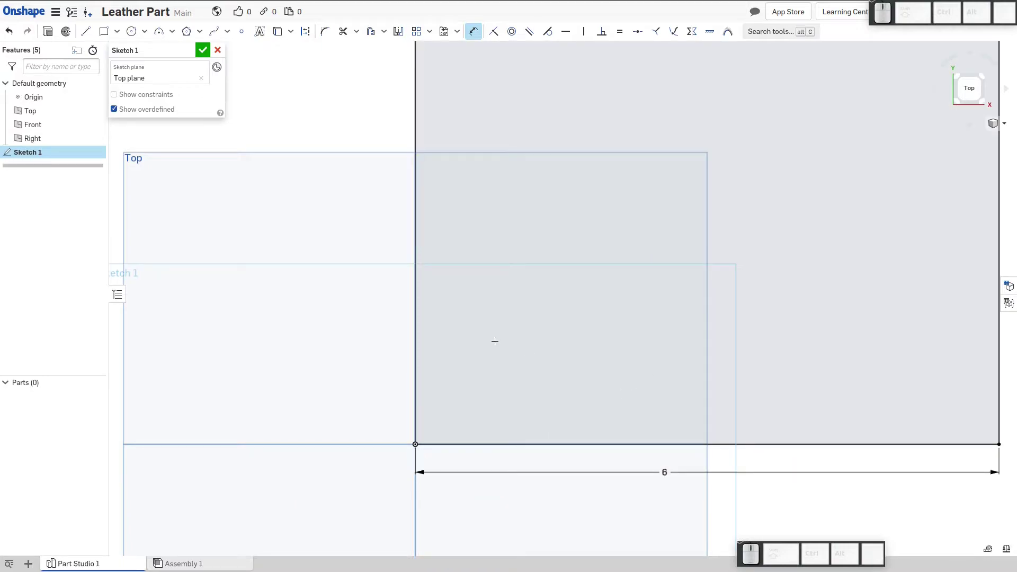
{"action": "left_click", "coordinate": [413, 300]}
{"action": "left_click", "coordinate": [343, 300]}
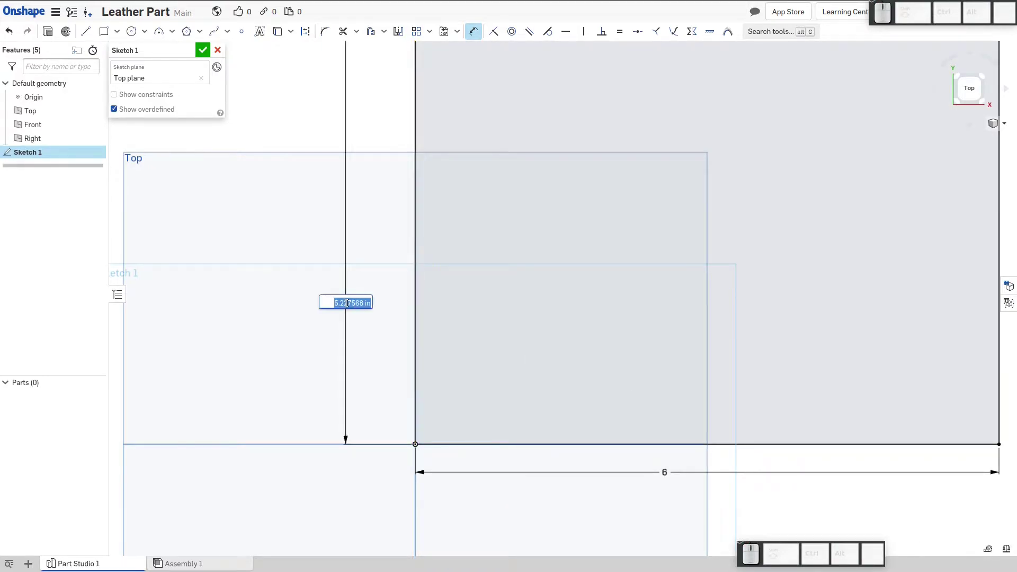
{"action": "type", "text": "6"}
{"action": "key", "text": "Return"}
{"action": "key", "text": "f"}
Make the right wall equal to the left wall, and both roof edges equal
{"action": "key", "text": "e"}
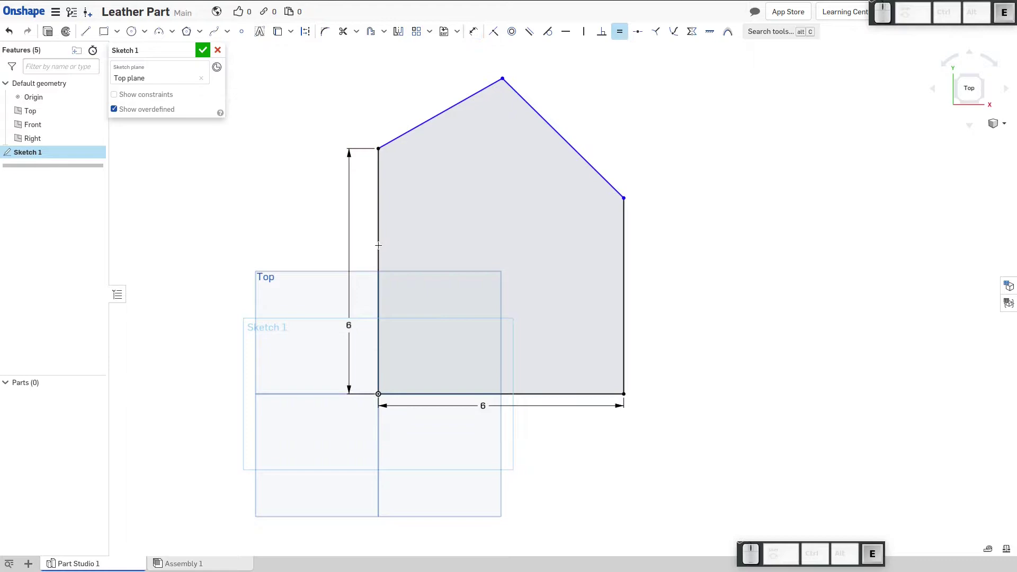
{"action": "left_click", "coordinate": [620, 305]}
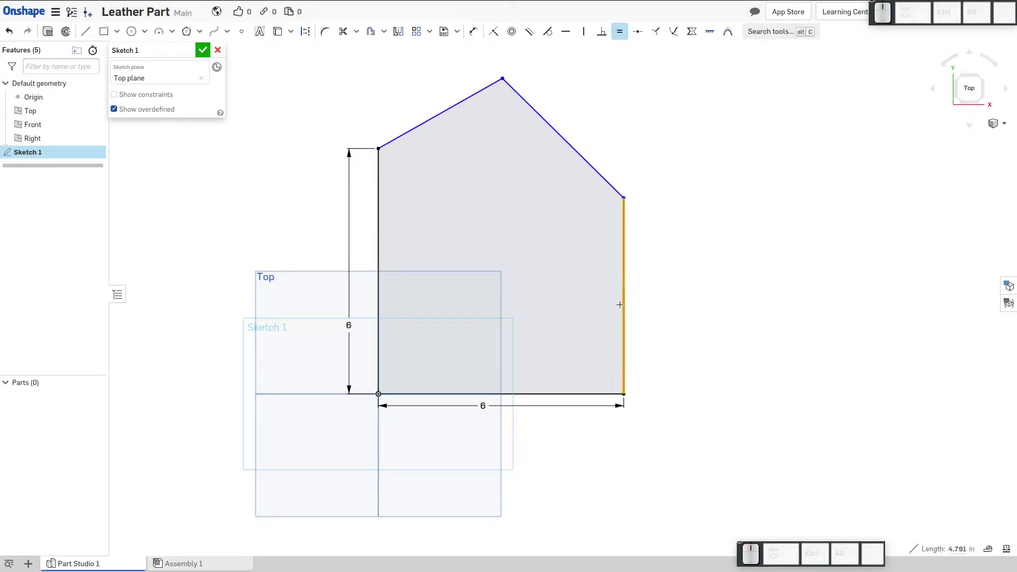
{"action": "left_click", "coordinate": [376, 281]}
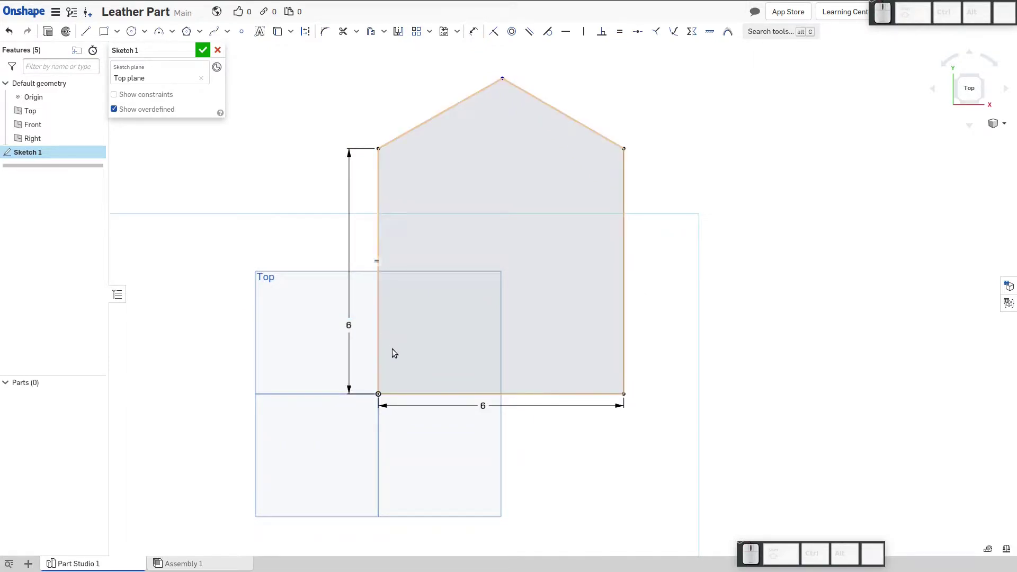
{"action": "key", "text": "e"}
{"action": "left_click", "coordinate": [446, 109]}
{"action": "left_click", "coordinate": [542, 101]}
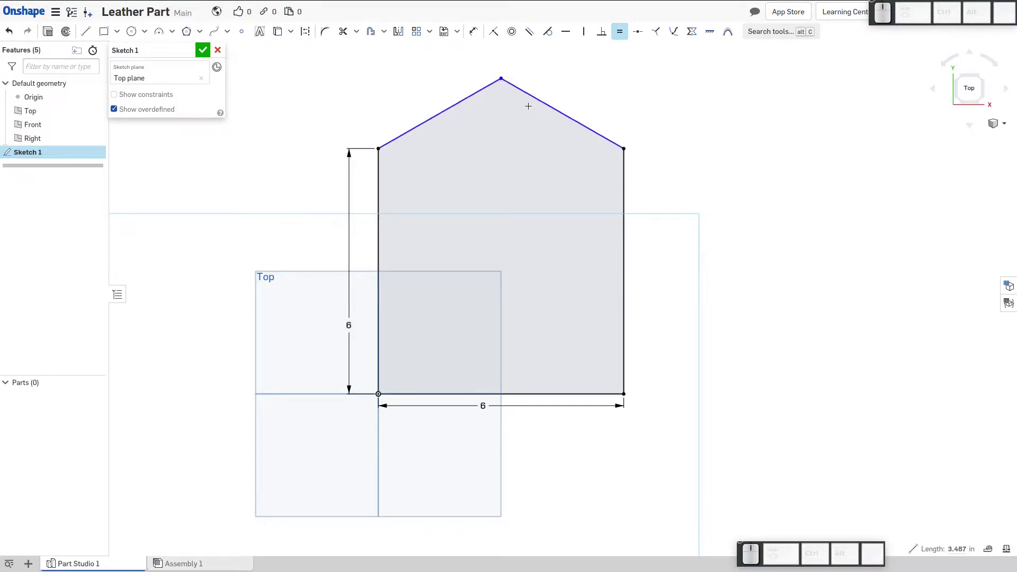
Dimension the right roof edge to a length of 5
{"action": "key", "text": "d"}
{"action": "left_click", "coordinate": [544, 101]}
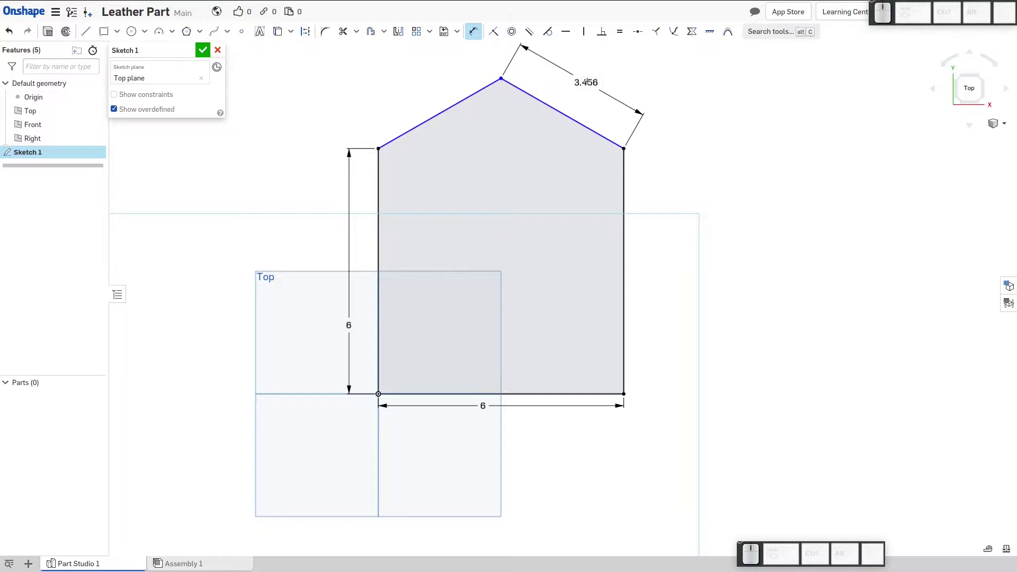
{"action": "left_click", "coordinate": [591, 81]}
{"action": "type", "text": "5"}
{"action": "key", "text": "Return"}
{"action": "scroll", "coordinate": [579, 256], "scroll_direction": "up", "scroll_amount": 1}
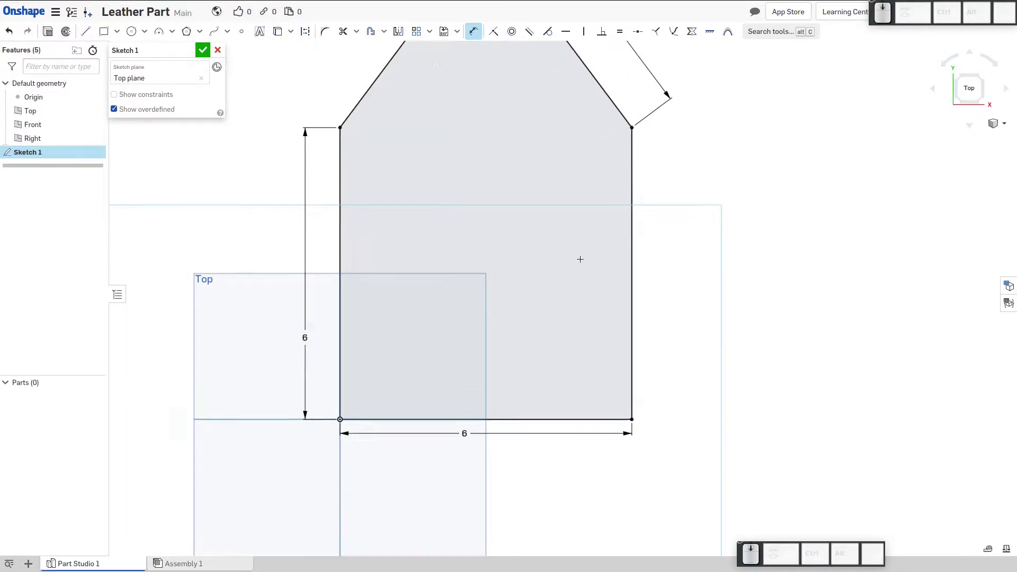
{"action": "scroll", "coordinate": [574, 263], "scroll_direction": "down", "scroll_amount": 5}
Fillet the top-left, bottom-left and bottom-right corners and the roof peak with radius 0.5
{"action": "scroll", "coordinate": [567, 229], "scroll_direction": "up", "scroll_amount": 2}
{"action": "scroll", "coordinate": [568, 213], "scroll_direction": "up", "scroll_amount": 2}
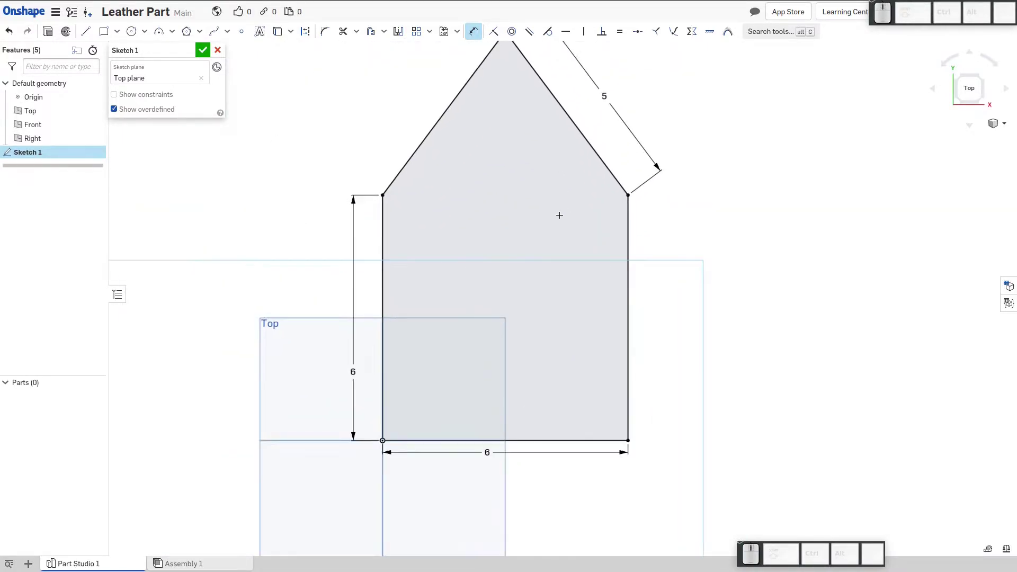
{"action": "left_click", "coordinate": [324, 31]}
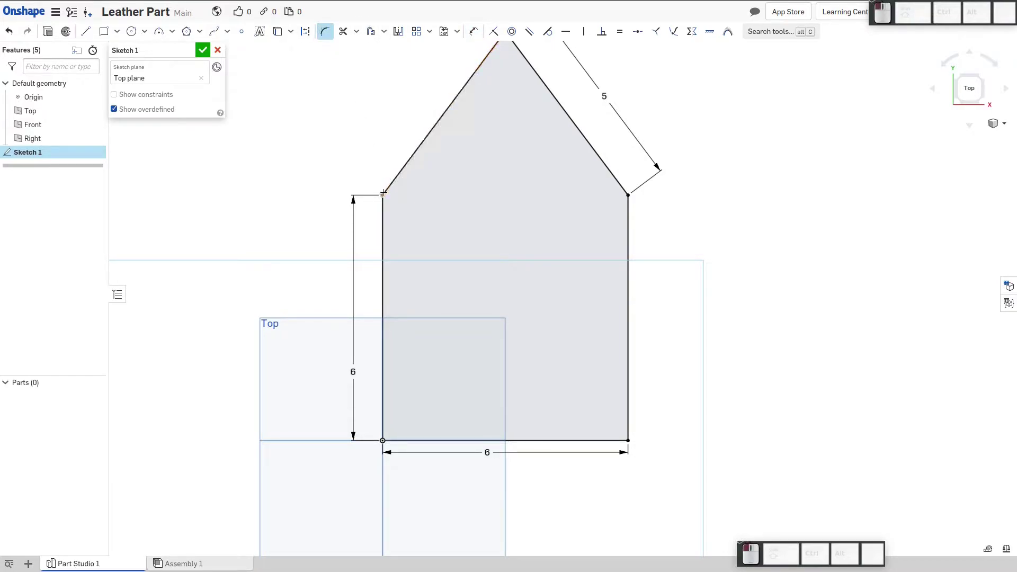
{"action": "left_click", "coordinate": [382, 194]}
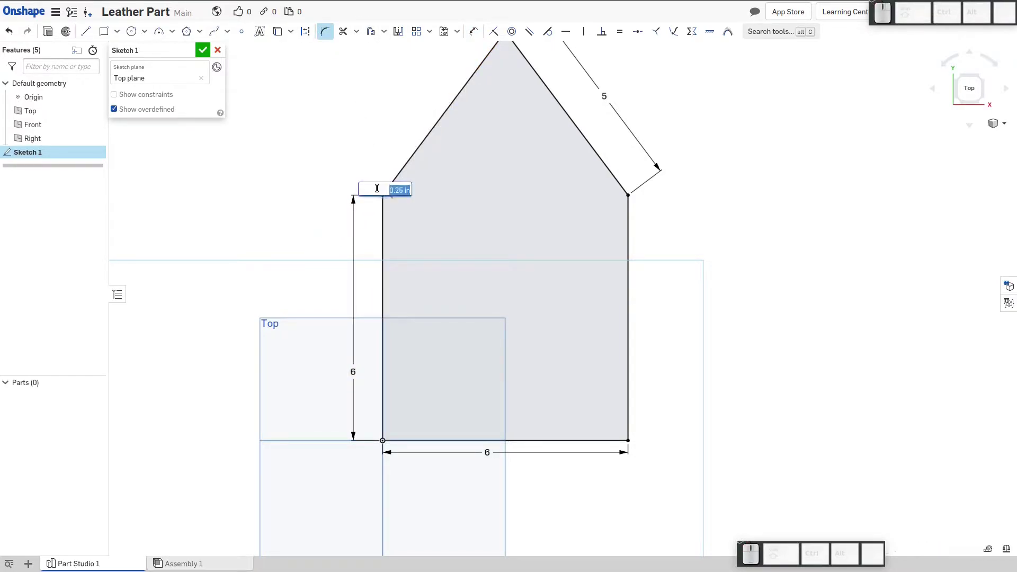
{"action": "key", "text": "Return"}
{"action": "key", "text": "Return"}
{"action": "left_click", "coordinate": [382, 438]}
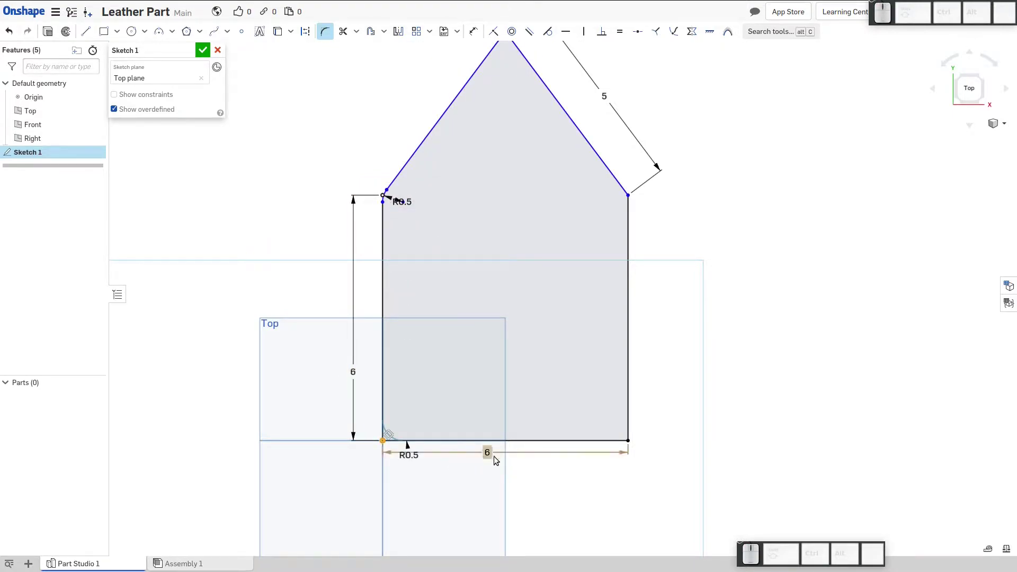
{"action": "left_click", "coordinate": [626, 439]}
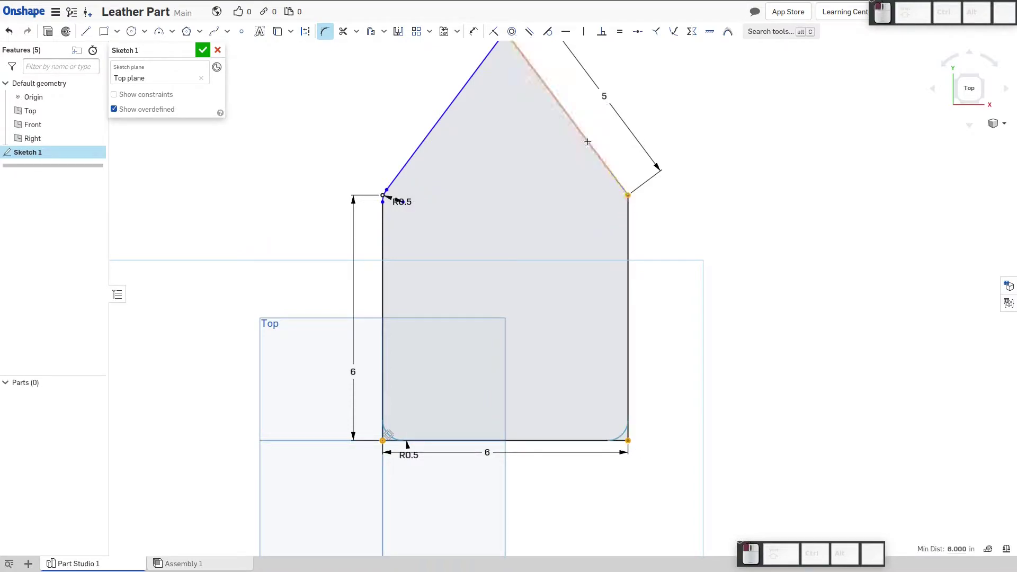
{"action": "scroll", "coordinate": [511, 362], "scroll_direction": "down", "scroll_amount": 1}
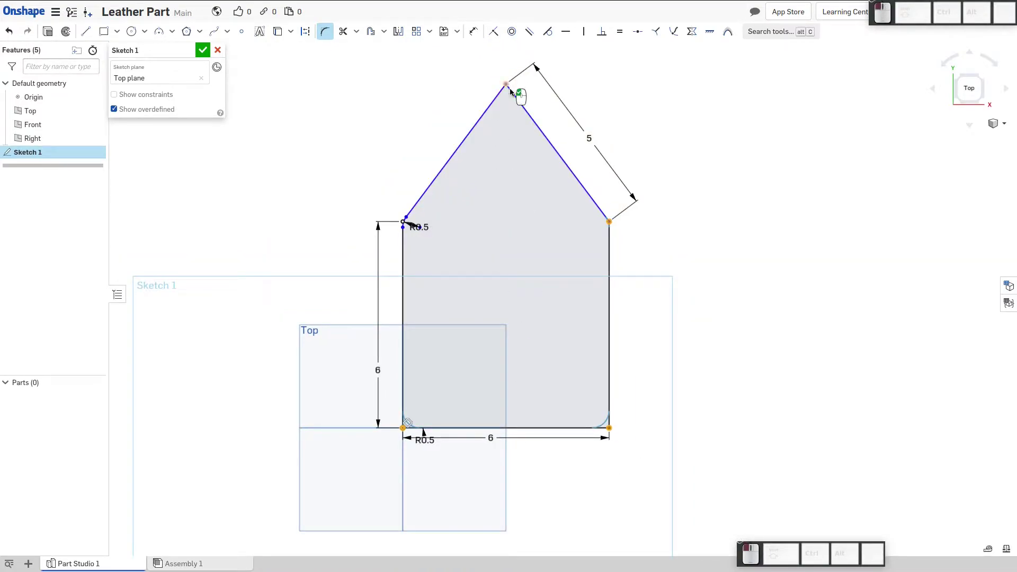
{"action": "left_click", "coordinate": [510, 90]}
{"action": "left_click", "coordinate": [494, 82]}
Close Sketch 1, then reopen it for editing and test how freely the apex moves
{"action": "left_click", "coordinate": [203, 49]}
{"action": "scroll", "coordinate": [474, 300], "scroll_direction": "down", "scroll_amount": 1}
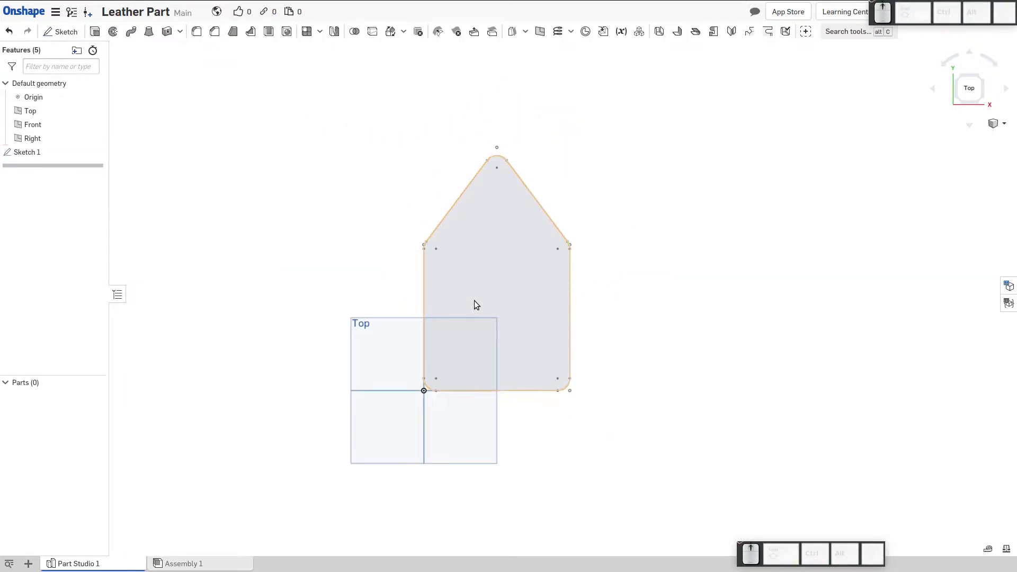
{"action": "scroll", "coordinate": [475, 300], "scroll_direction": "up", "scroll_amount": 2}
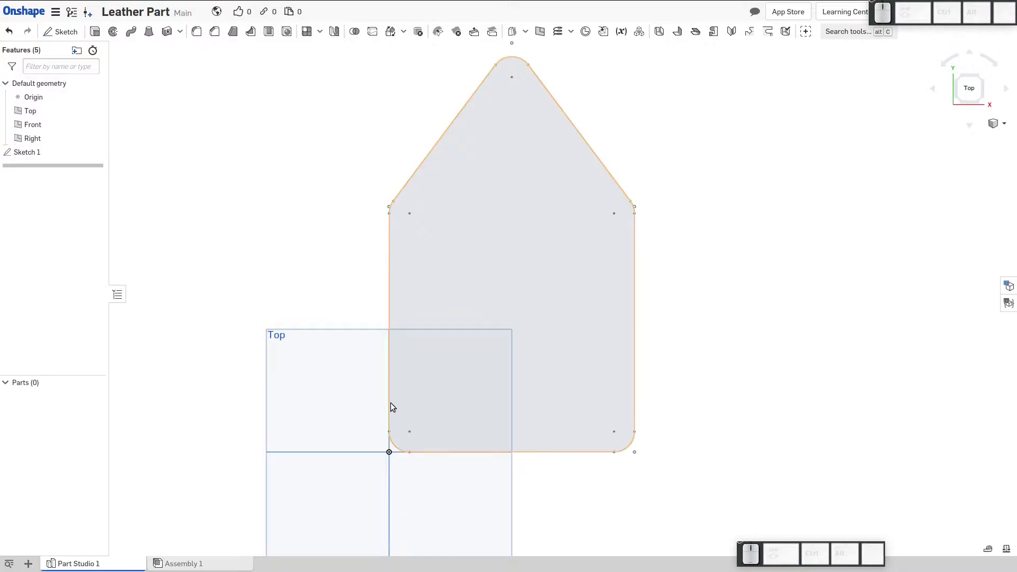
{"action": "right_click", "coordinate": [31, 156]}
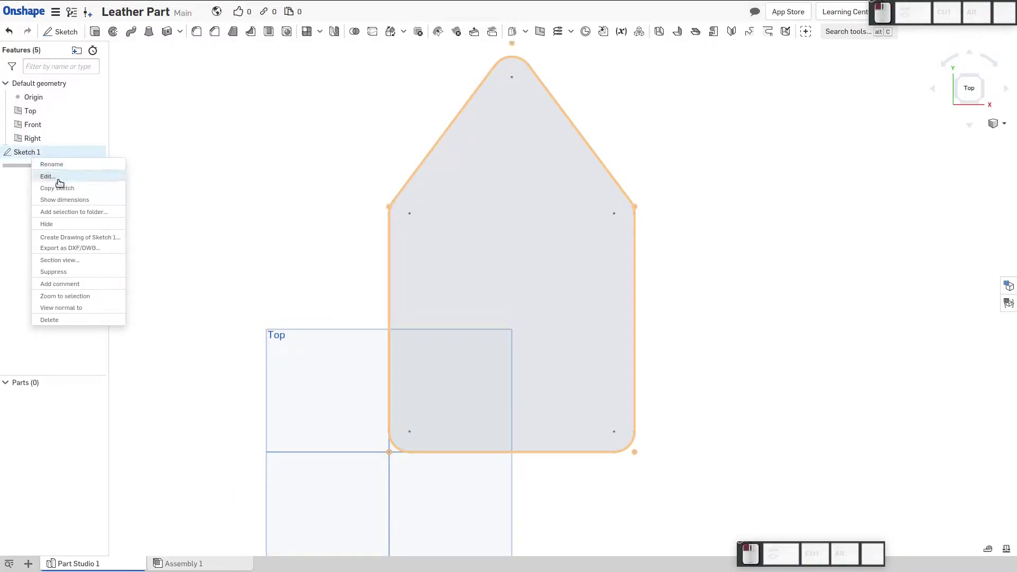
{"action": "left_click", "coordinate": [57, 180]}
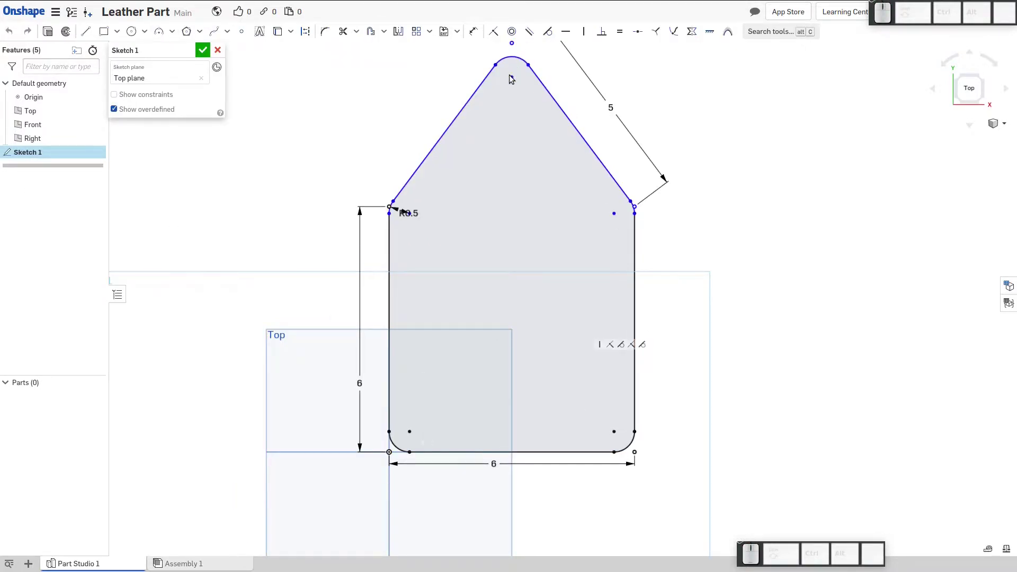
{"action": "mouse_move", "coordinate": [516, 130]}
{"action": "left_mouse_down"}
{"action": "mouse_move", "coordinate": [527, 153]}
{"action": "mouse_move", "coordinate": [522, 112]}
{"action": "left_mouse_up"}
Make the two vertical sides equal and the two slanted edges equal, then finish the sketch
{"action": "key", "text": "e"}
{"action": "left_click", "coordinate": [390, 267]}
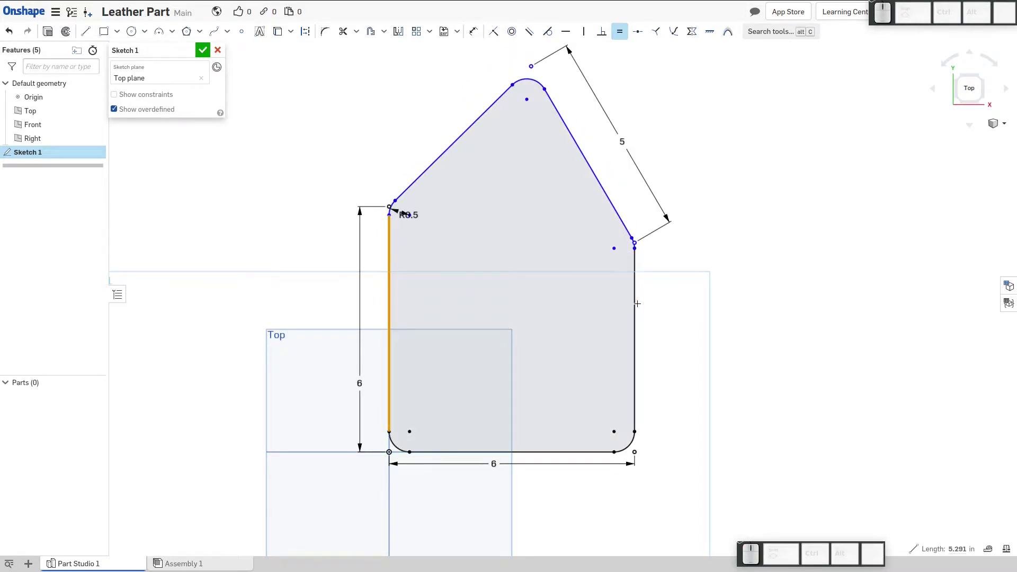
{"action": "left_click", "coordinate": [635, 302]}
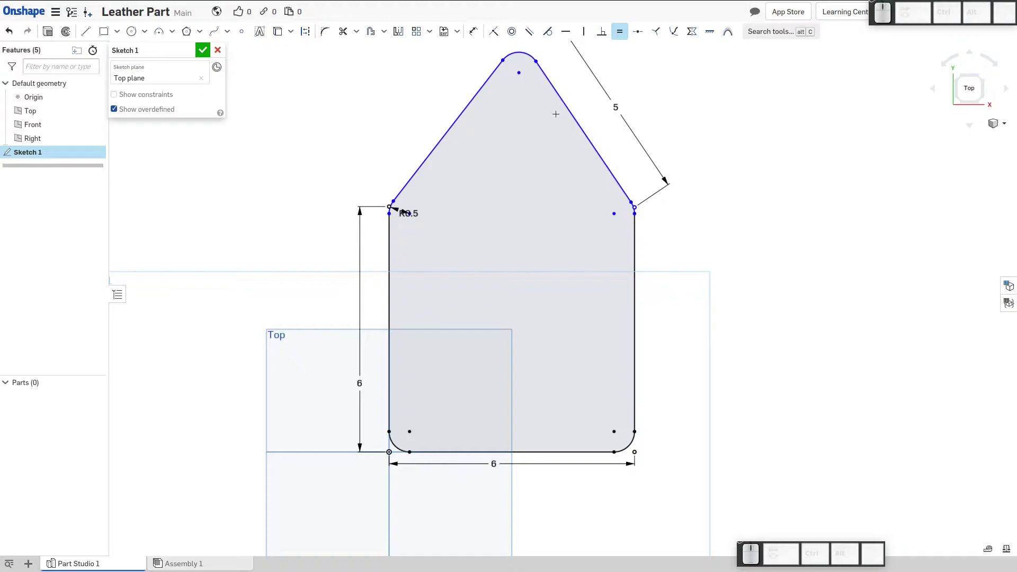
{"action": "left_click", "coordinate": [613, 181]}
{"action": "left_click", "coordinate": [466, 108]}
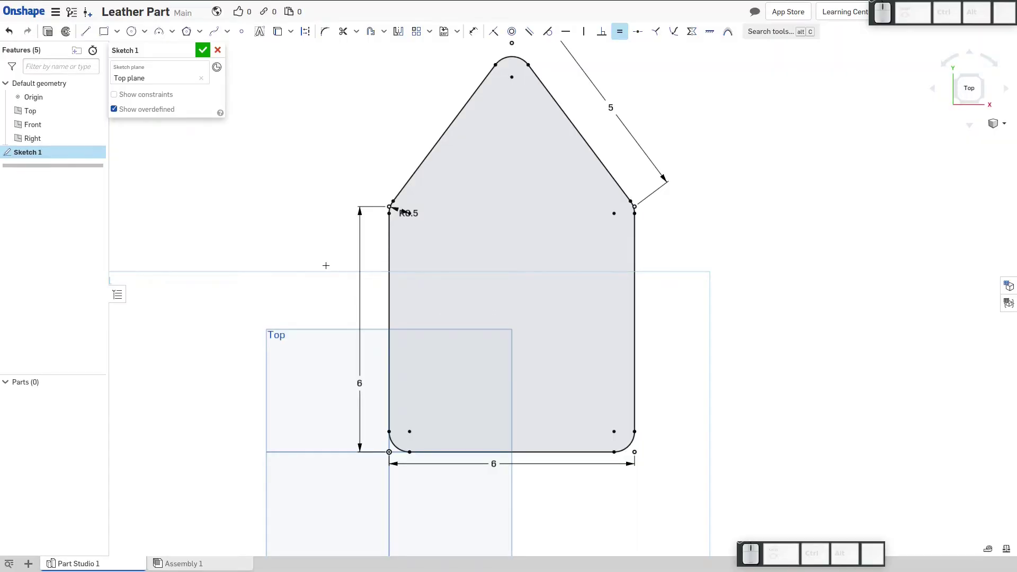
{"action": "left_click", "coordinate": [202, 50]}
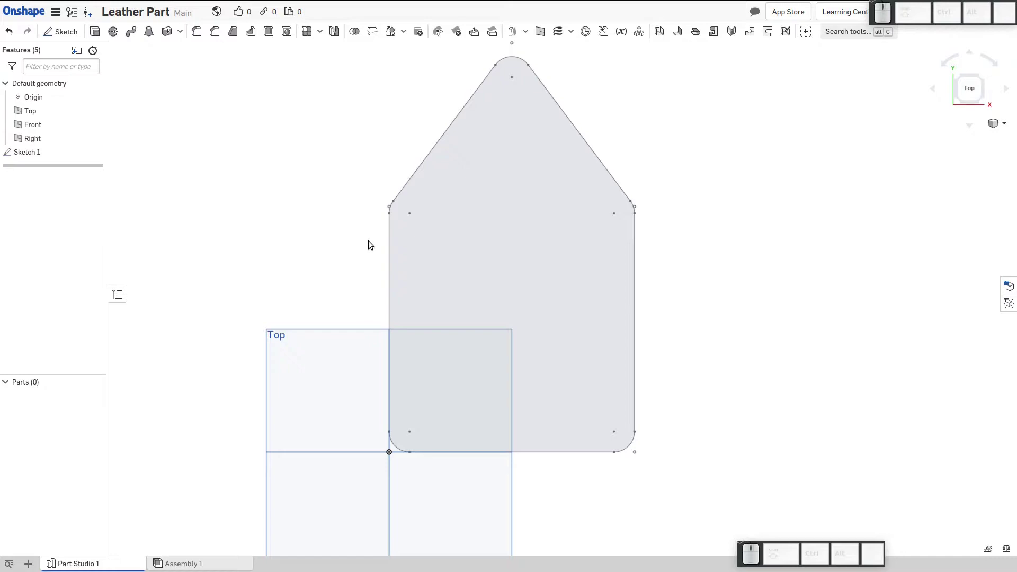
Extrude the house profile 0.0625 in deep into the solid plate Part 1
{"action": "left_click", "coordinate": [95, 31]}
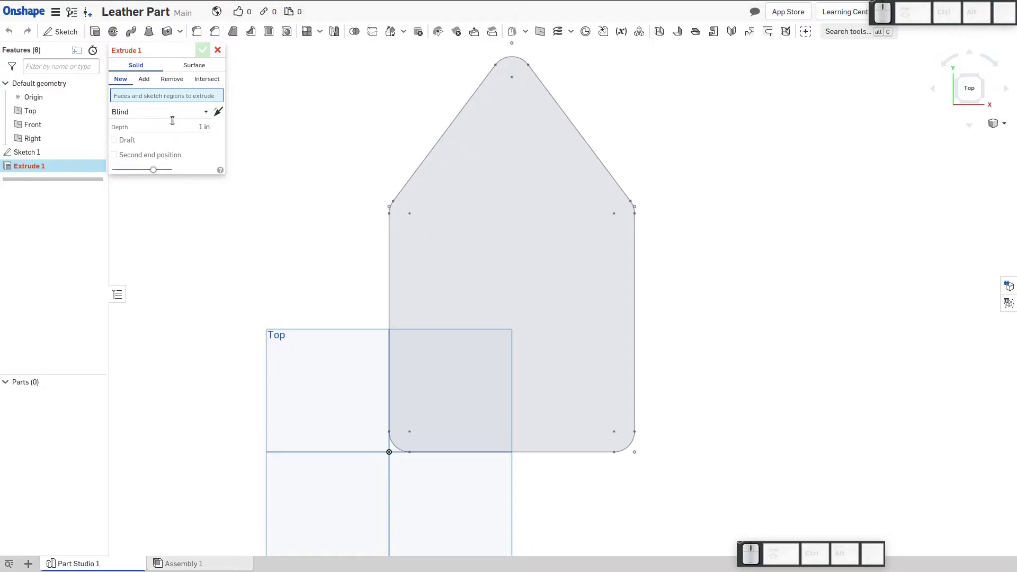
{"action": "left_click", "coordinate": [205, 127]}
{"action": "type", "text": ".0625"}
{"action": "left_click", "coordinate": [163, 98]}
{"action": "left_click", "coordinate": [487, 210]}
{"action": "key", "text": "shift+7"}
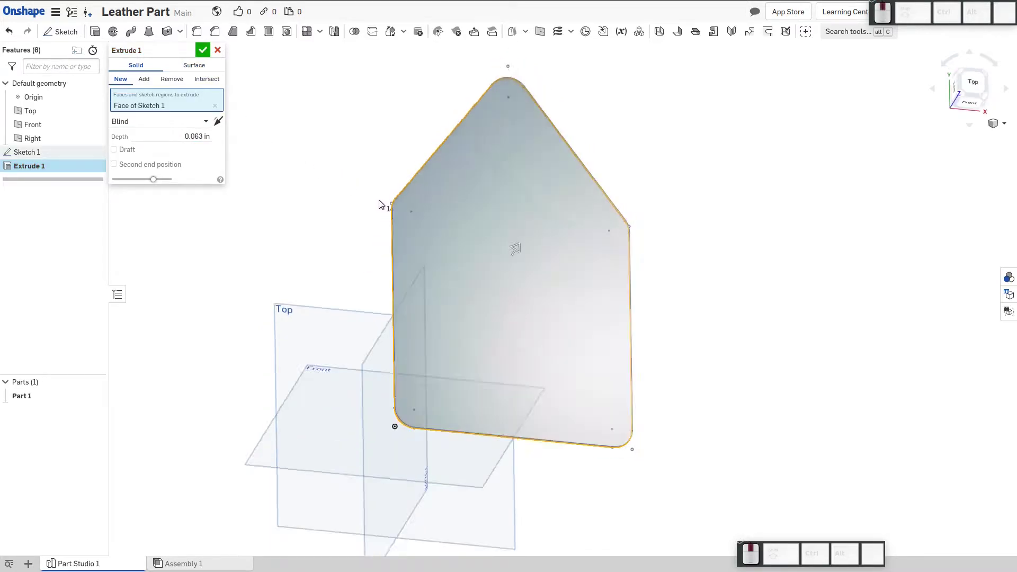
{"action": "left_click", "coordinate": [199, 53]}
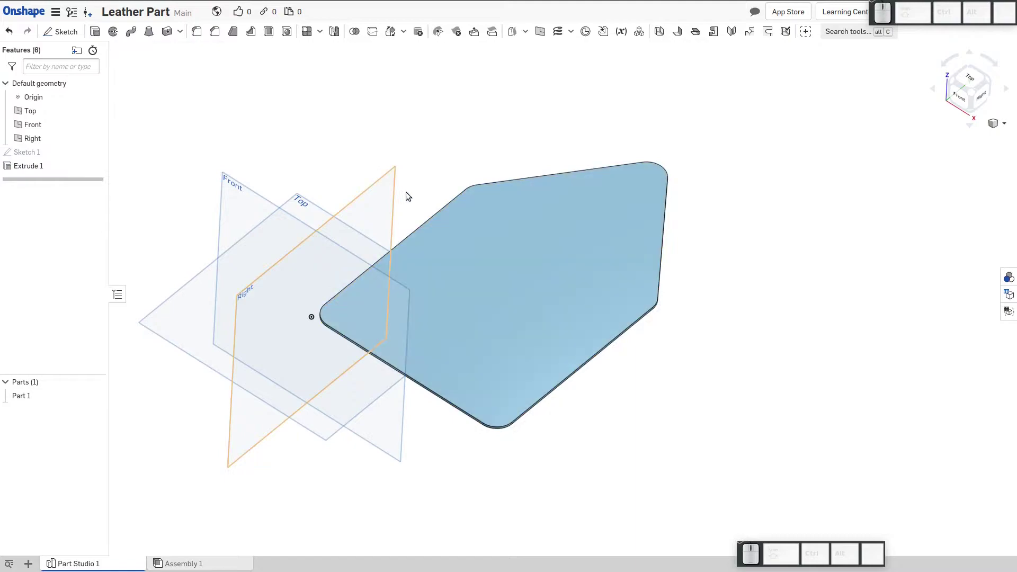
{"action": "left_click", "coordinate": [424, 271]}
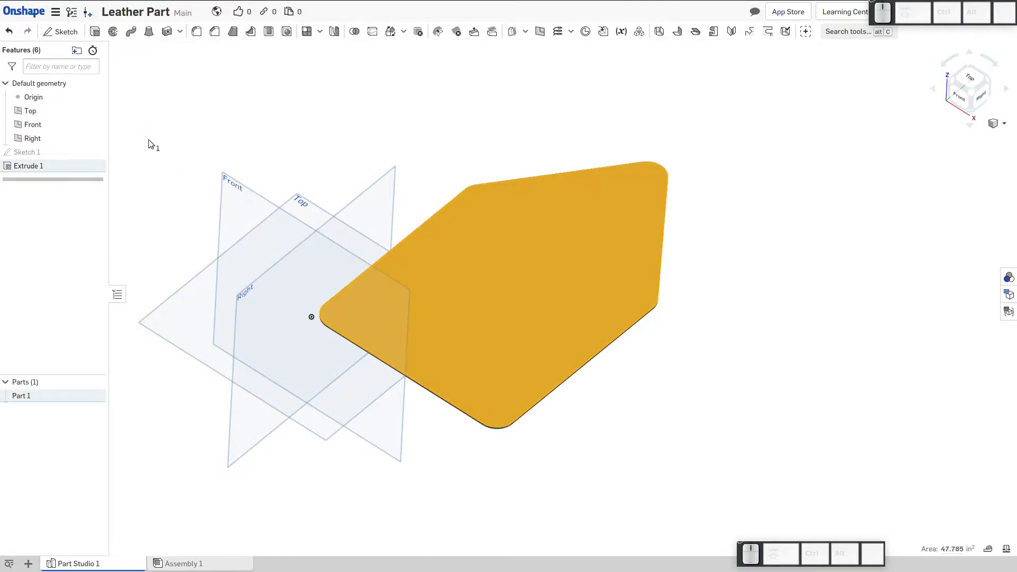
Start Sketch 2 on the plate's top face, viewed normal to it
{"action": "left_click", "coordinate": [61, 31]}
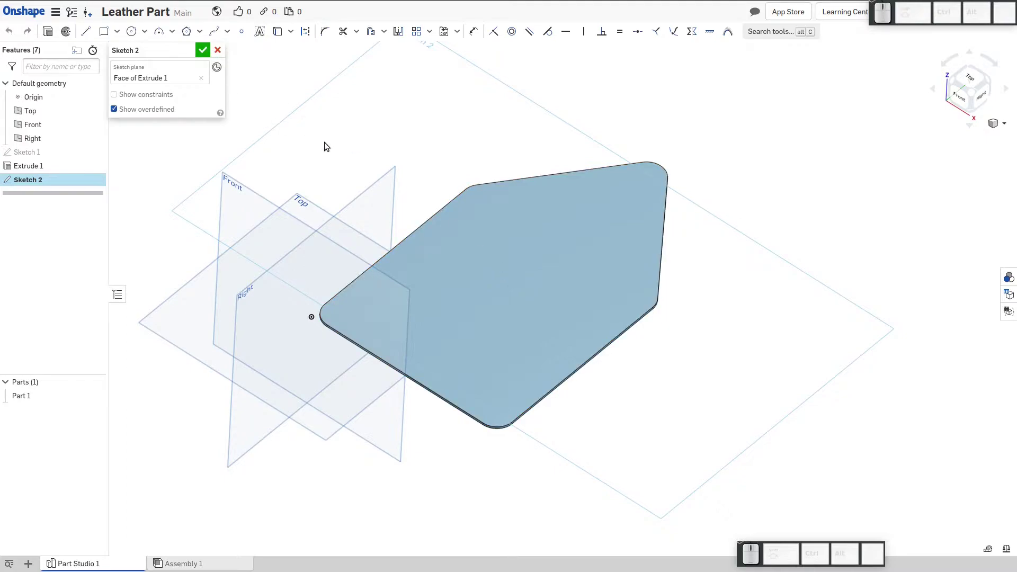
{"action": "right_click_drag", "start_coordinate": [748, 172], "coordinate": [841, 162]}
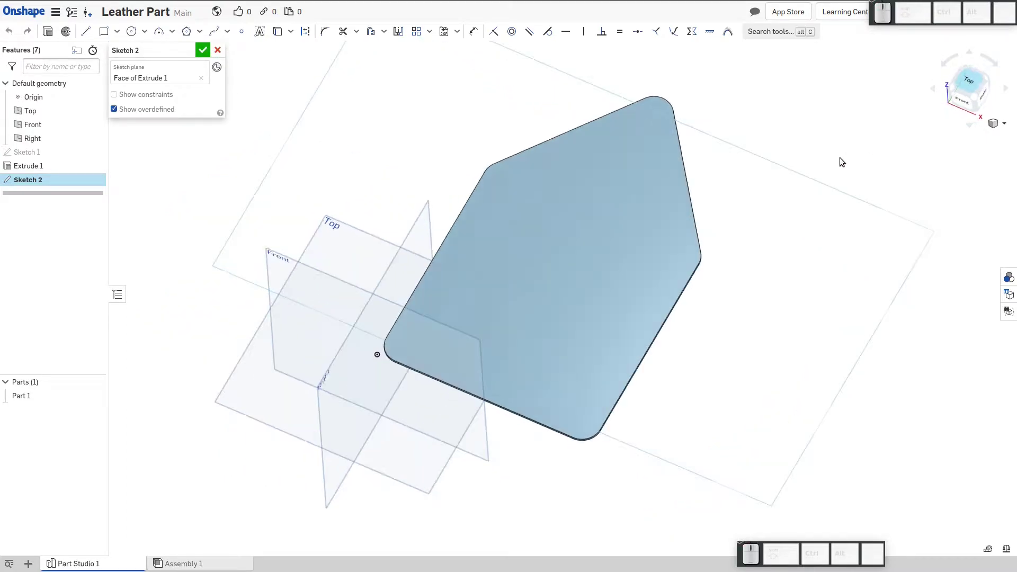
{"action": "key", "text": "n"}
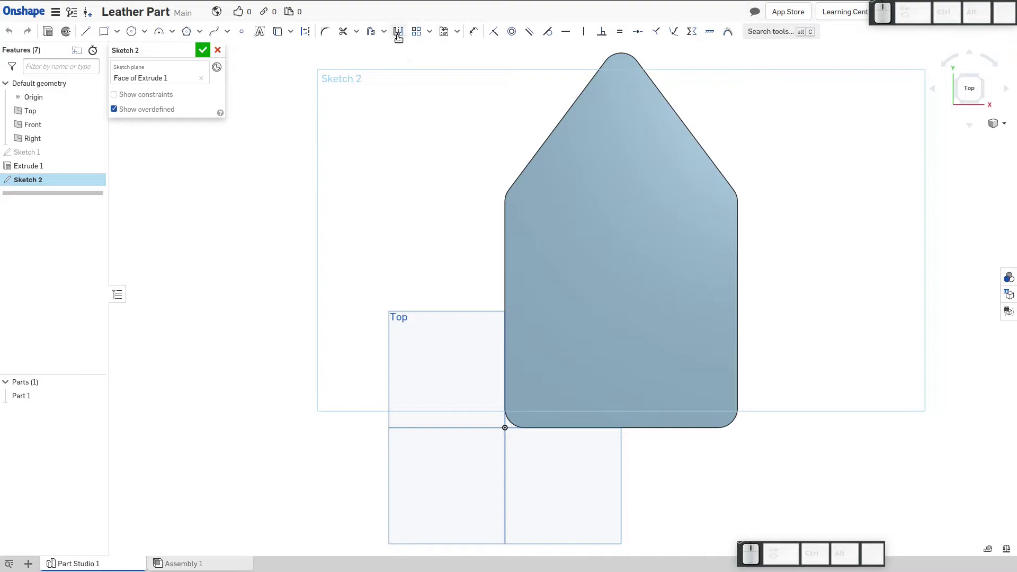
Try to offset the plate outline and edit the offset distance; Onshape cannot offset it
{"action": "left_click", "coordinate": [371, 31]}
{"action": "left_click", "coordinate": [607, 173]}
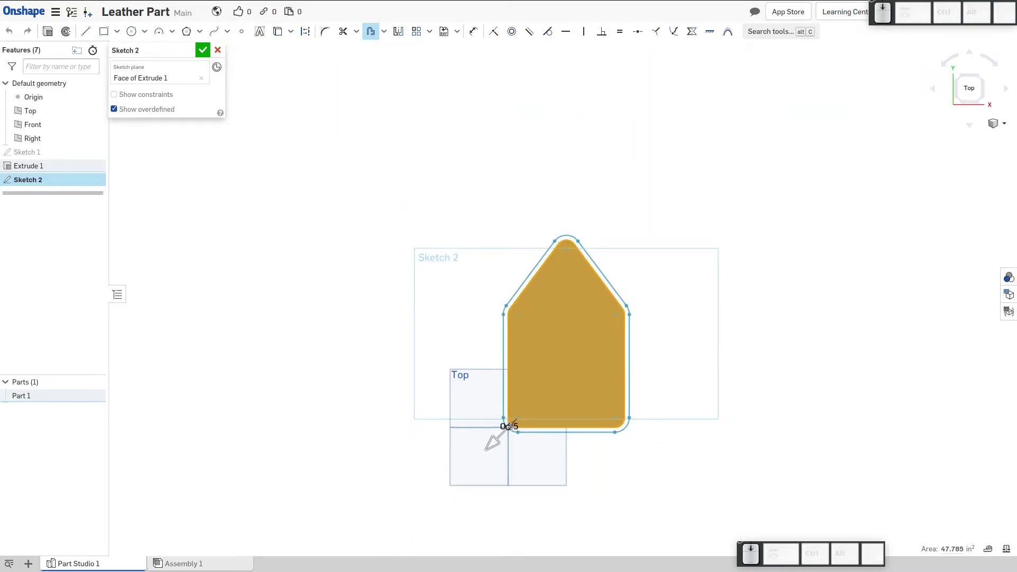
{"action": "scroll", "coordinate": [508, 424], "scroll_direction": "down", "scroll_amount": 5}
{"action": "left_click", "coordinate": [486, 417]}
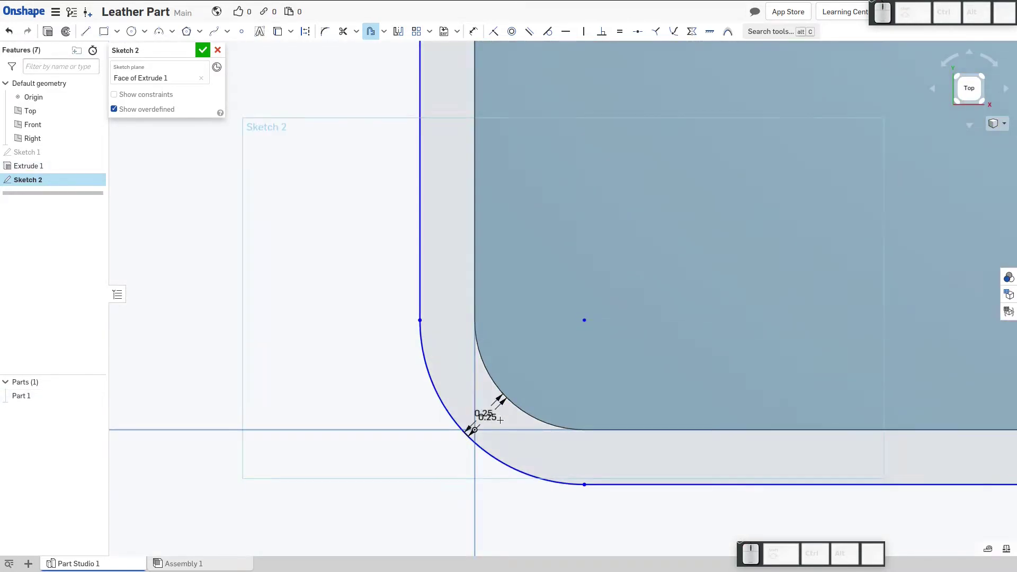
{"action": "double_click", "coordinate": [488, 417]}
{"action": "key", "text": "Right"}
{"action": "key", "text": "Right"}
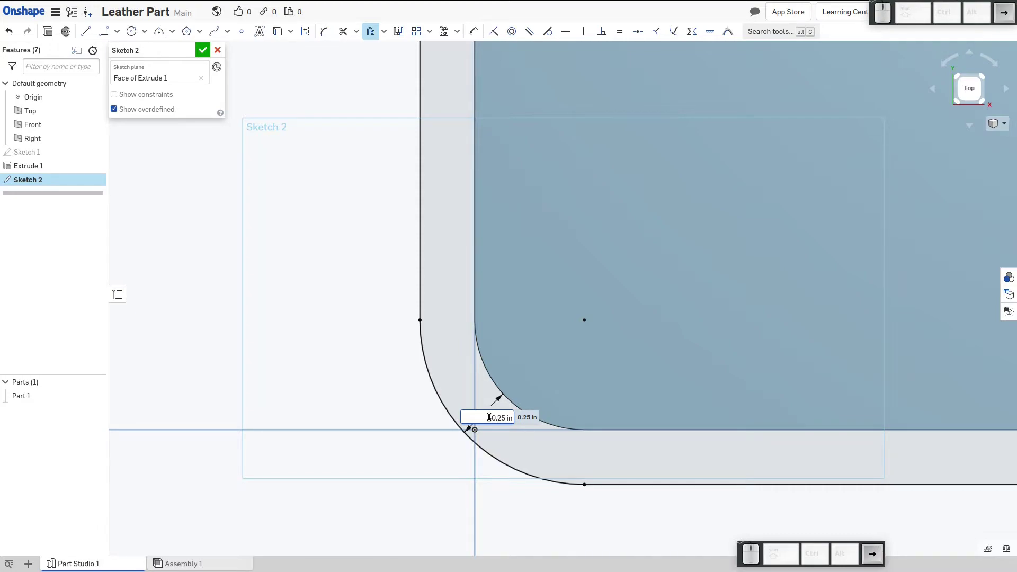
{"action": "key", "text": "Return"}
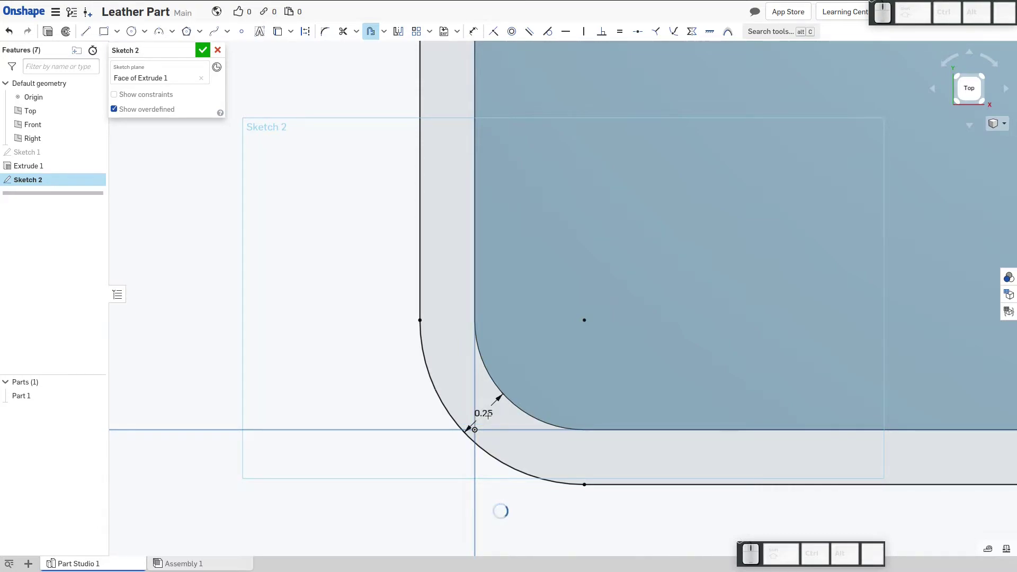
{"action": "scroll", "coordinate": [475, 428], "scroll_direction": "down", "scroll_amount": 2}
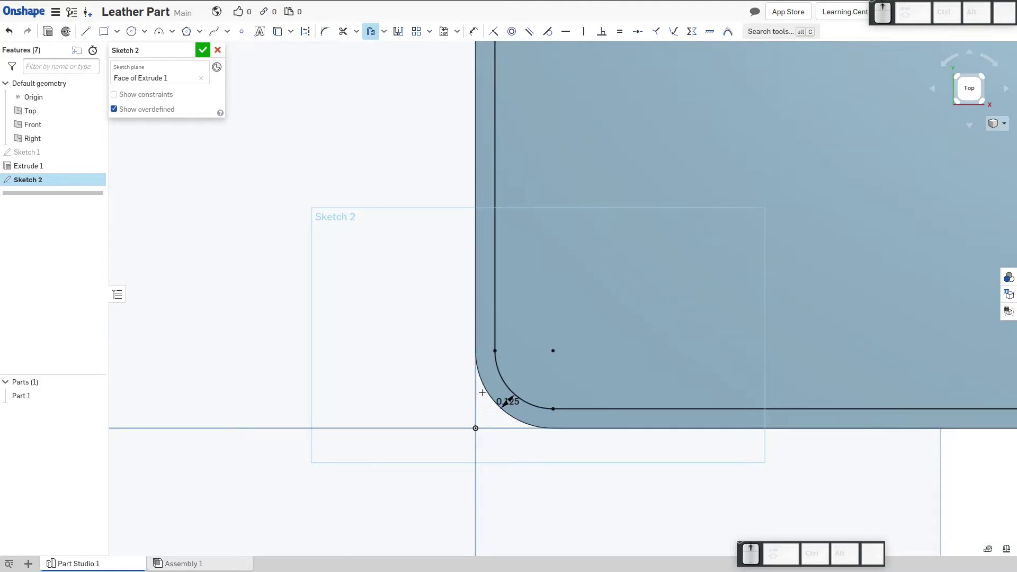
{"action": "scroll", "coordinate": [482, 392], "scroll_direction": "down", "scroll_amount": 6}
{"action": "scroll", "coordinate": [423, 265], "scroll_direction": "up", "scroll_amount": 1}
{"action": "scroll", "coordinate": [439, 277], "scroll_direction": "down", "scroll_amount": 1}
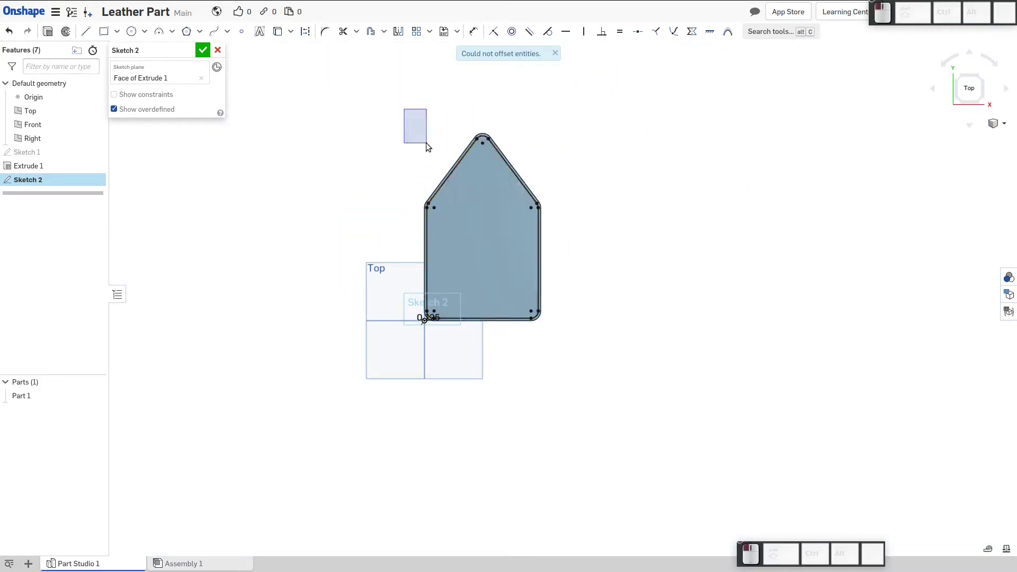
Offset the whole plate outline 0.125 inward as a construction outline
{"action": "left_click_drag", "start_coordinate": [376, 89], "coordinate": [599, 365]}
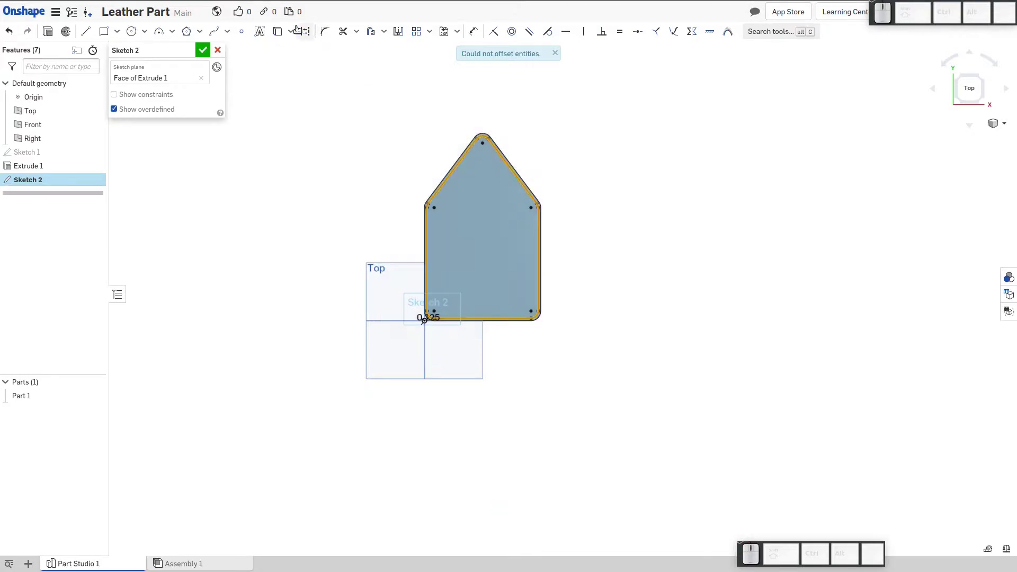
{"action": "left_click", "coordinate": [304, 32]}
{"action": "scroll", "coordinate": [440, 303], "scroll_direction": "up", "scroll_amount": 5}
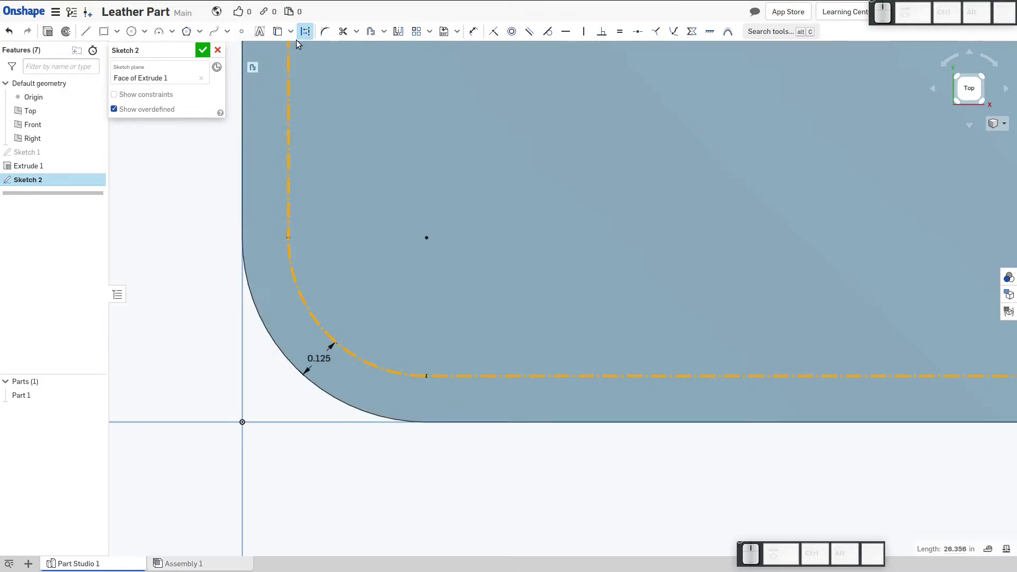
Draw a circle centred on the inset arc's end near the bottom-left corner, as regular geometry
{"action": "left_click", "coordinate": [132, 31]}
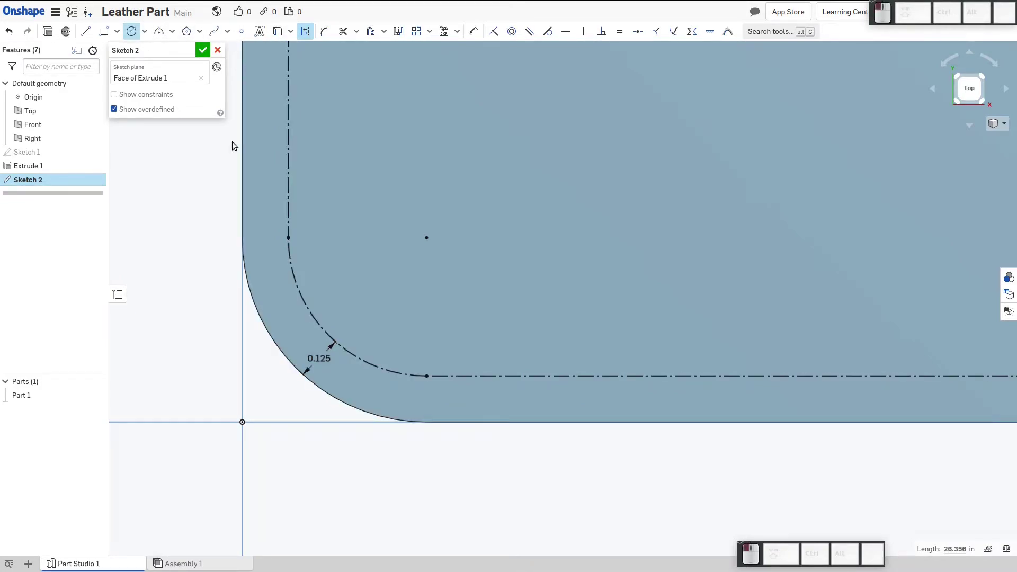
{"action": "left_click", "coordinate": [427, 375]}
{"action": "left_click", "coordinate": [427, 399]}
{"action": "key", "text": "Escape"}
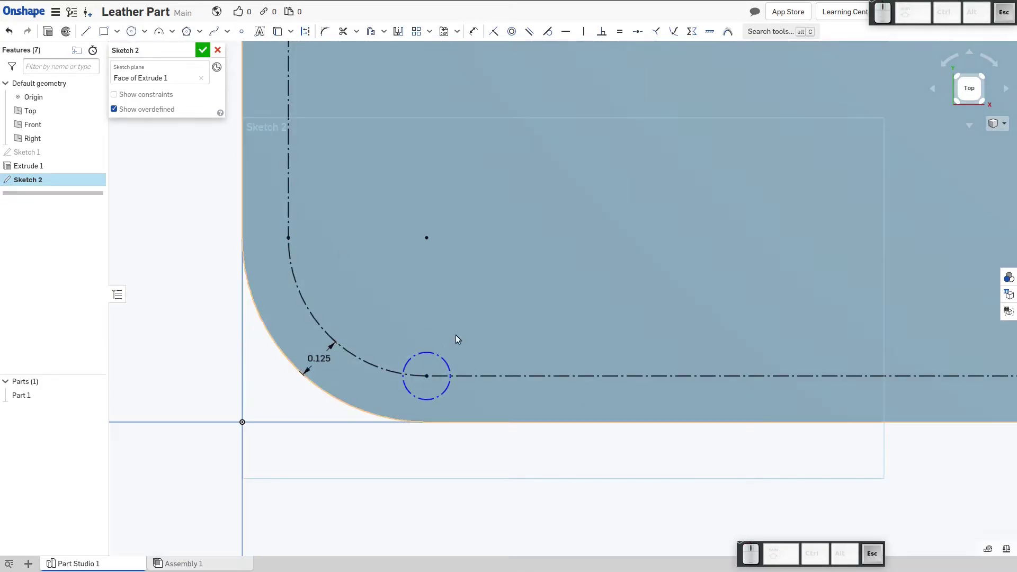
{"action": "left_click", "coordinate": [444, 360]}
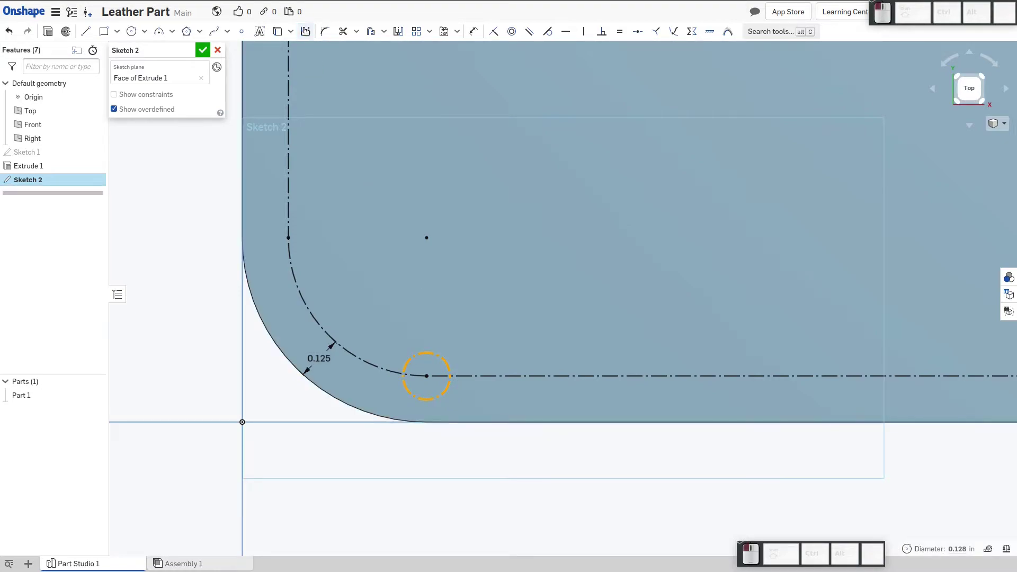
{"action": "left_click", "coordinate": [336, 407]}
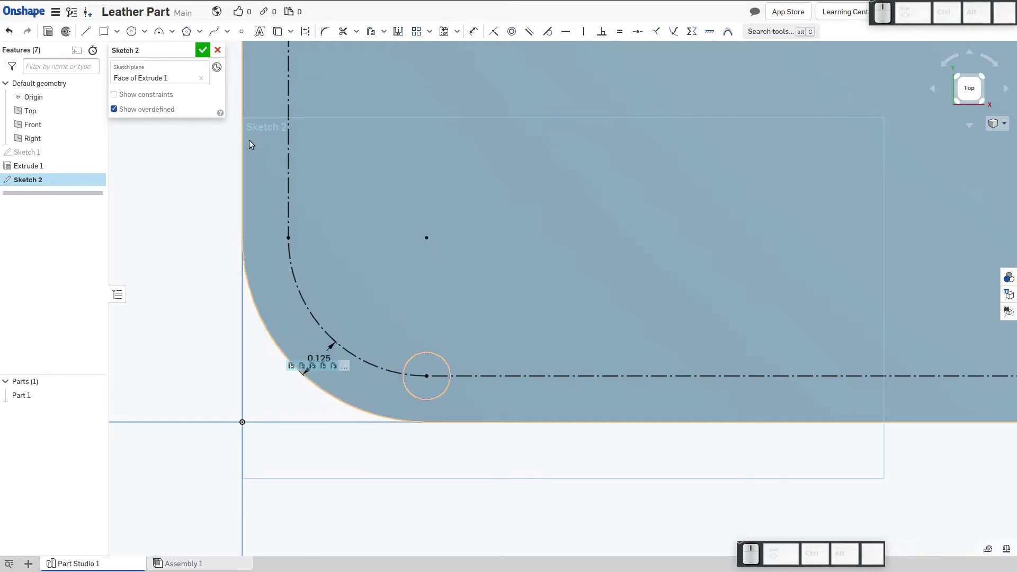
Dimension the circle's diameter to 0.0625
{"action": "key", "text": "Escape"}
{"action": "key", "text": "d"}
{"action": "left_click", "coordinate": [445, 358]}
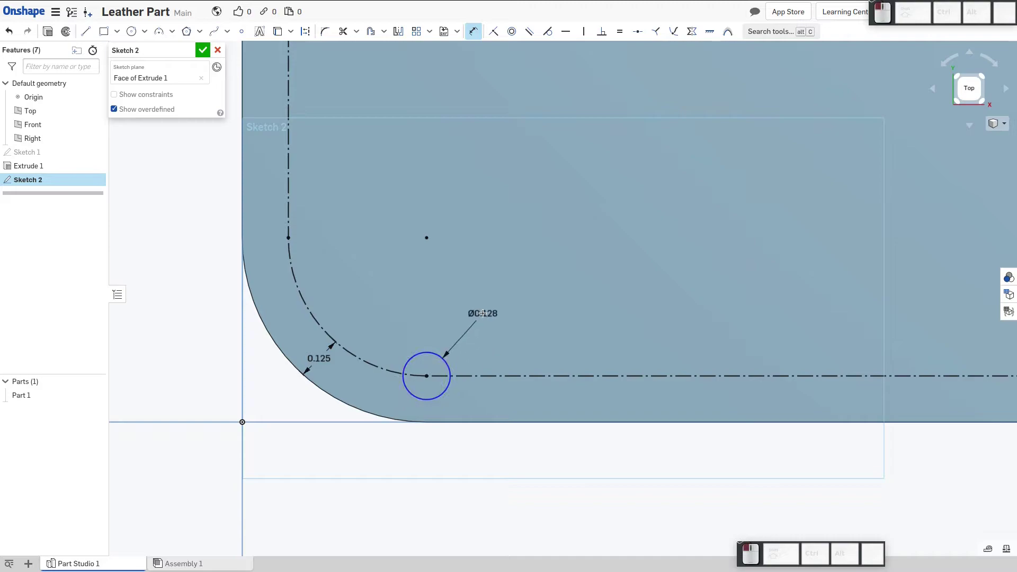
{"action": "left_click", "coordinate": [483, 313]}
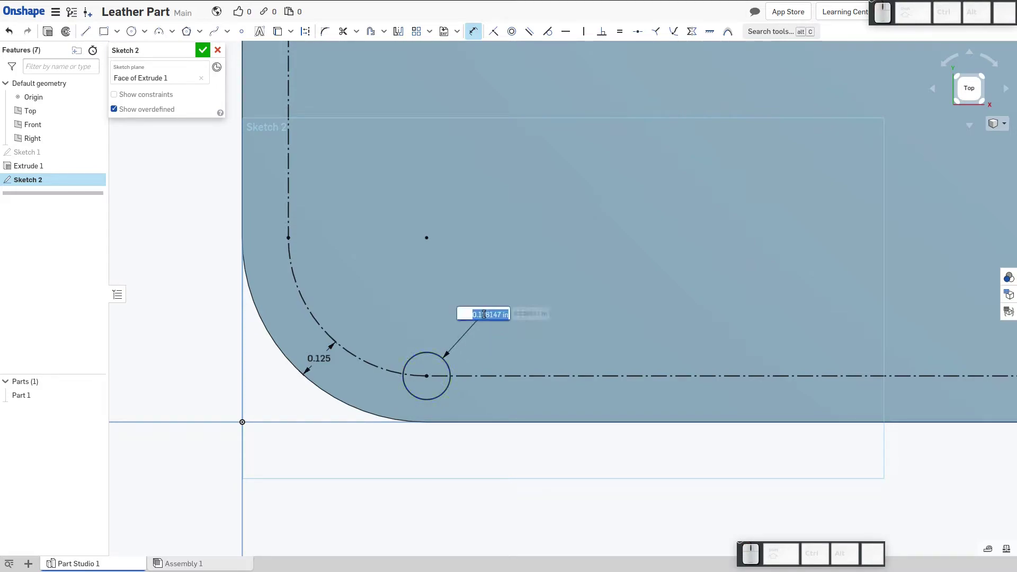
{"action": "type", "text": "0625"}
{"action": "key", "text": "Return"}
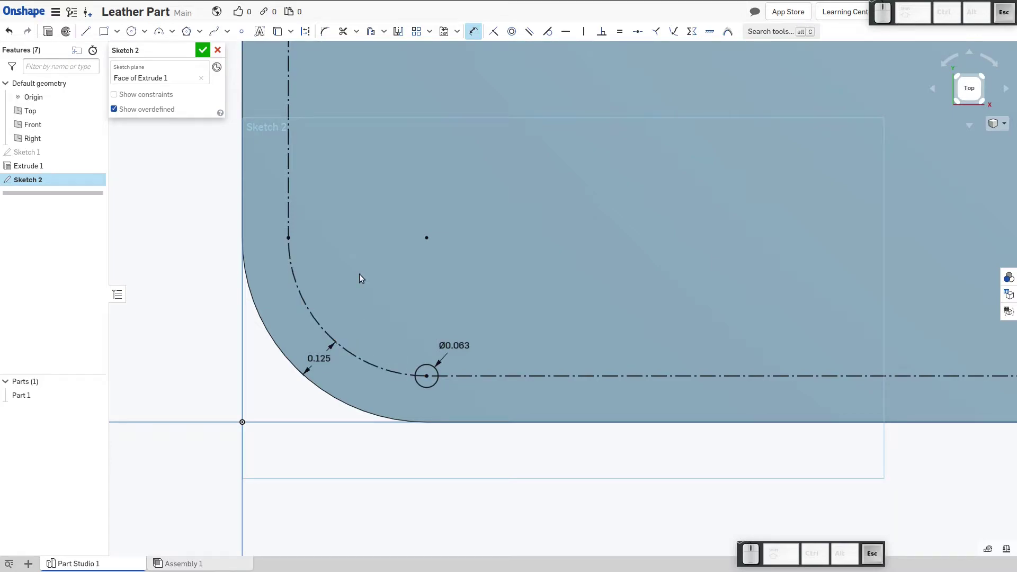
Finish the stitch-hole sketch and tilt the view of the plate
{"action": "left_click", "coordinate": [202, 50]}
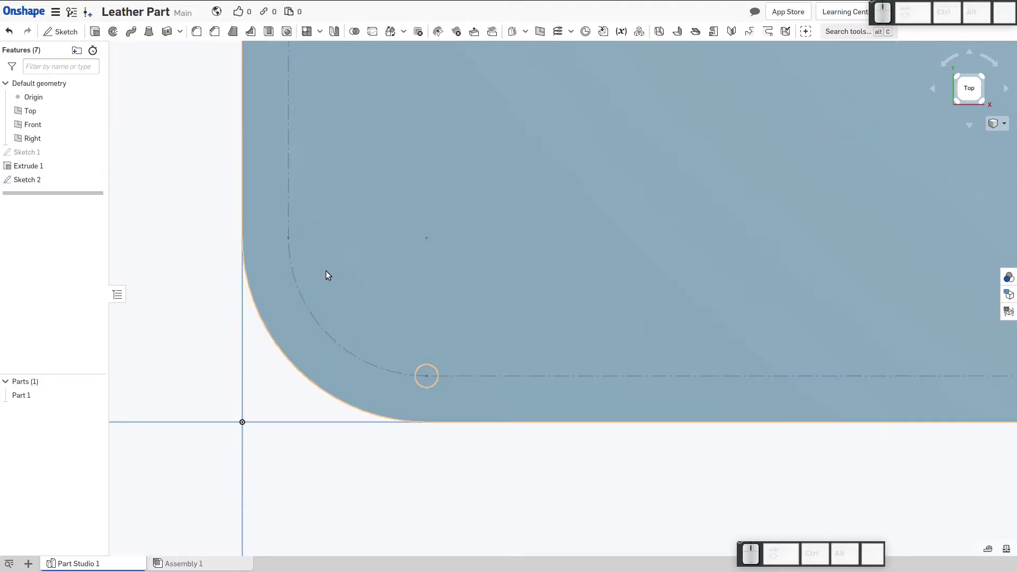
{"action": "scroll", "coordinate": [331, 290], "scroll_direction": "up", "scroll_amount": 2}
{"action": "scroll", "coordinate": [376, 380], "scroll_direction": "down", "scroll_amount": 5}
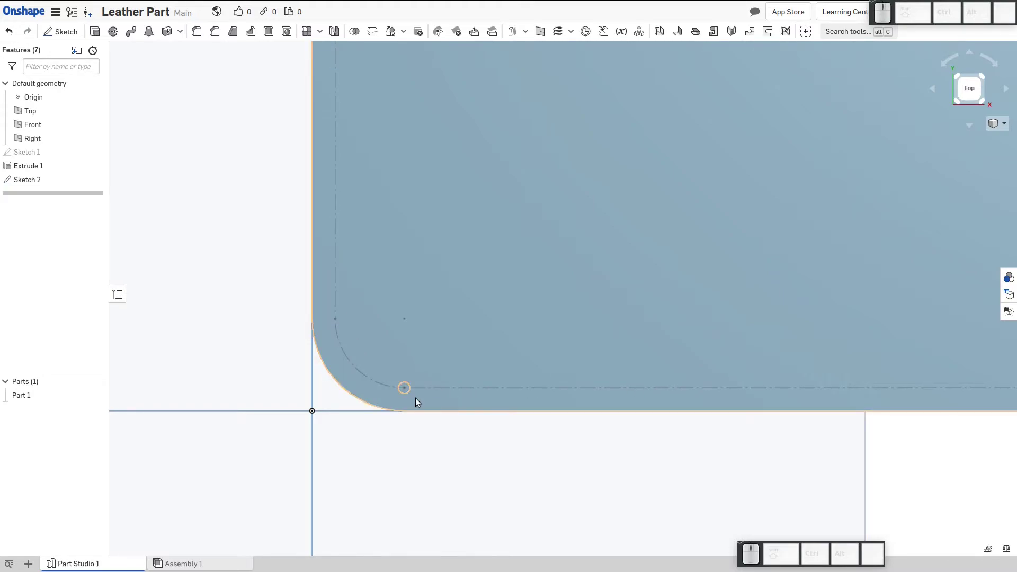
{"action": "right_click_drag", "start_coordinate": [417, 402], "coordinate": [407, 361]}
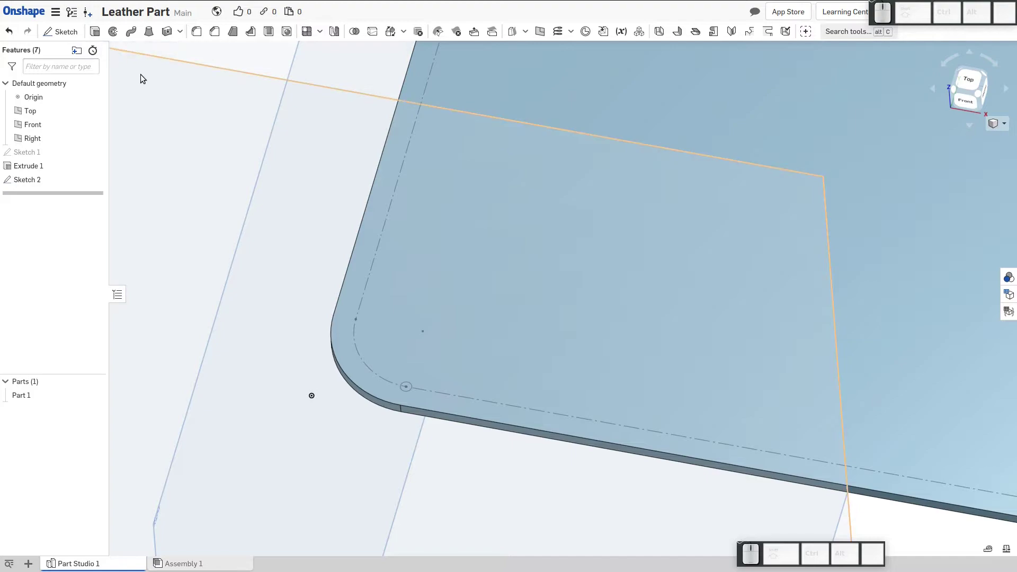
Create a Remove extrude of the small circle with end type Through all
{"action": "left_click", "coordinate": [94, 32]}
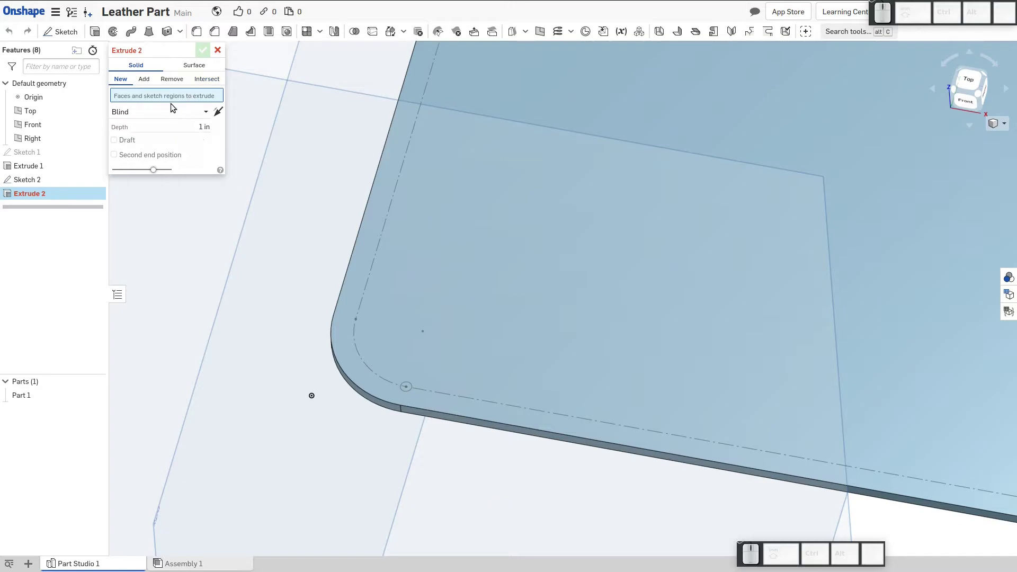
{"action": "left_click", "coordinate": [407, 386]}
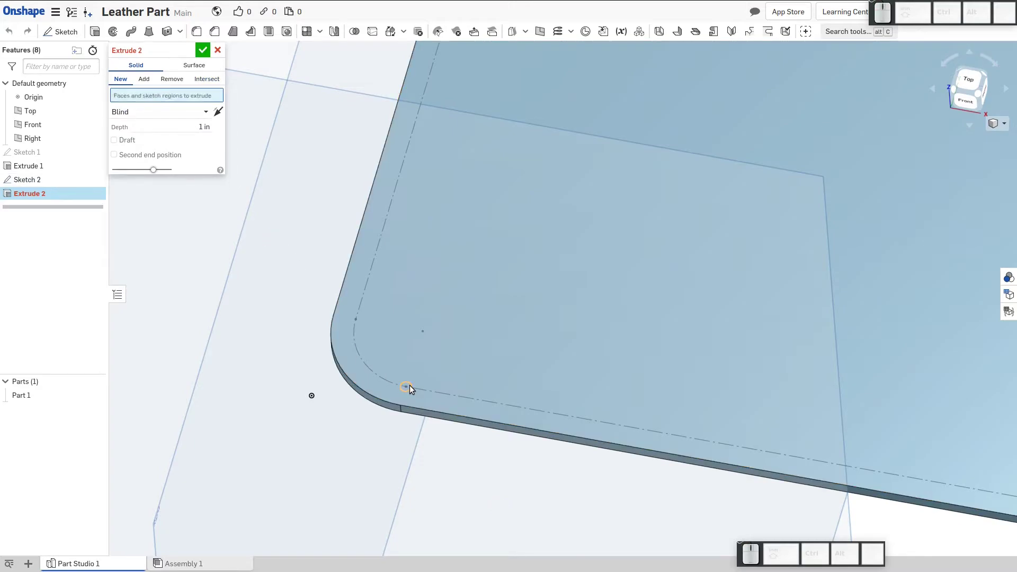
{"action": "left_click", "coordinate": [144, 79]}
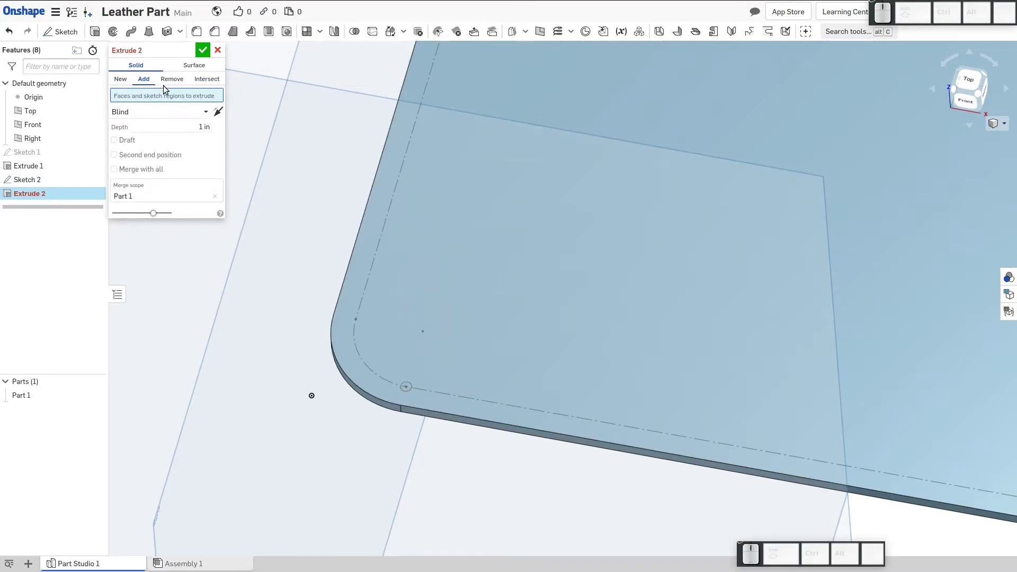
{"action": "left_click", "coordinate": [158, 112]}
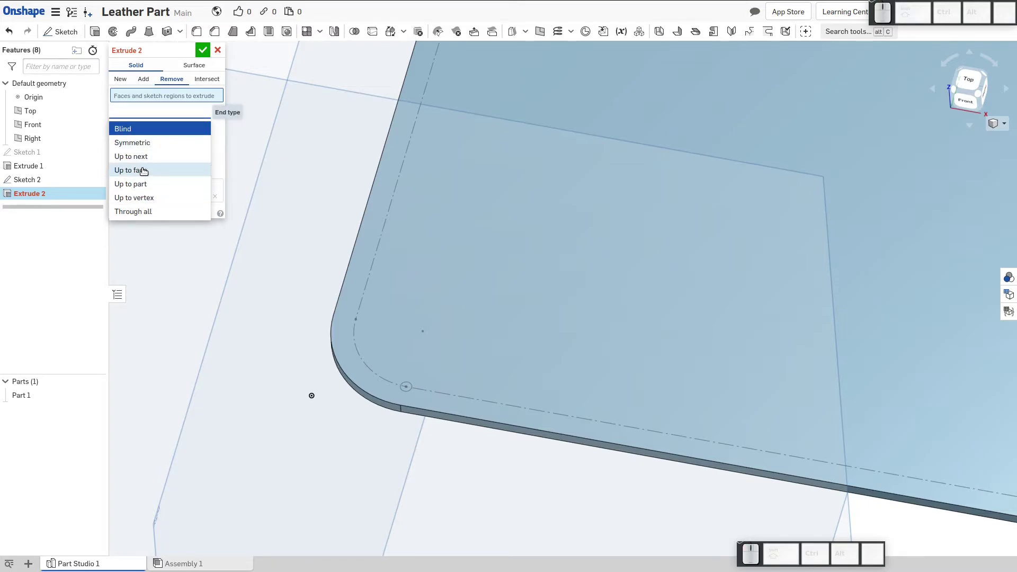
{"action": "left_click", "coordinate": [140, 211]}
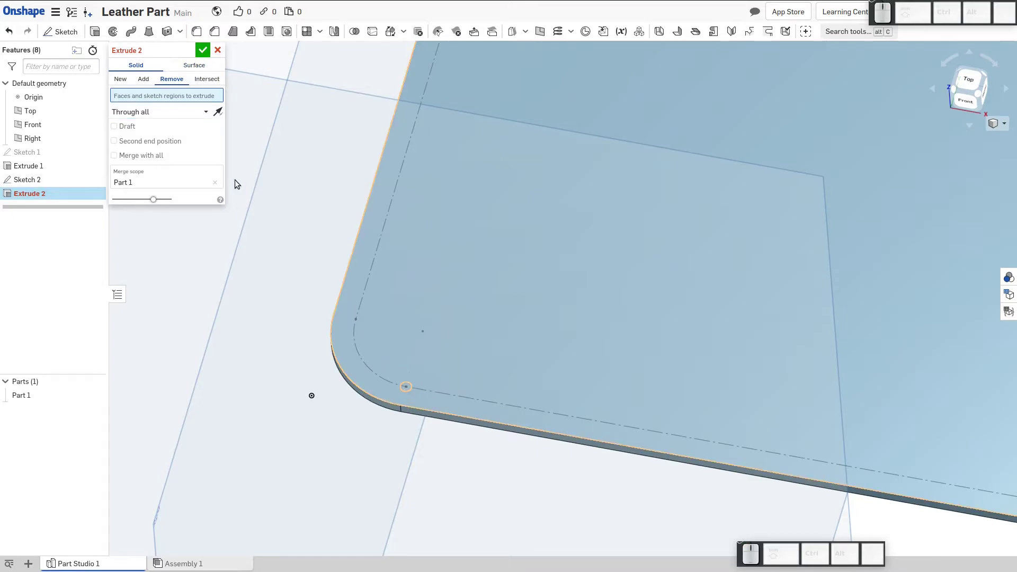
{"action": "left_click", "coordinate": [203, 50]}
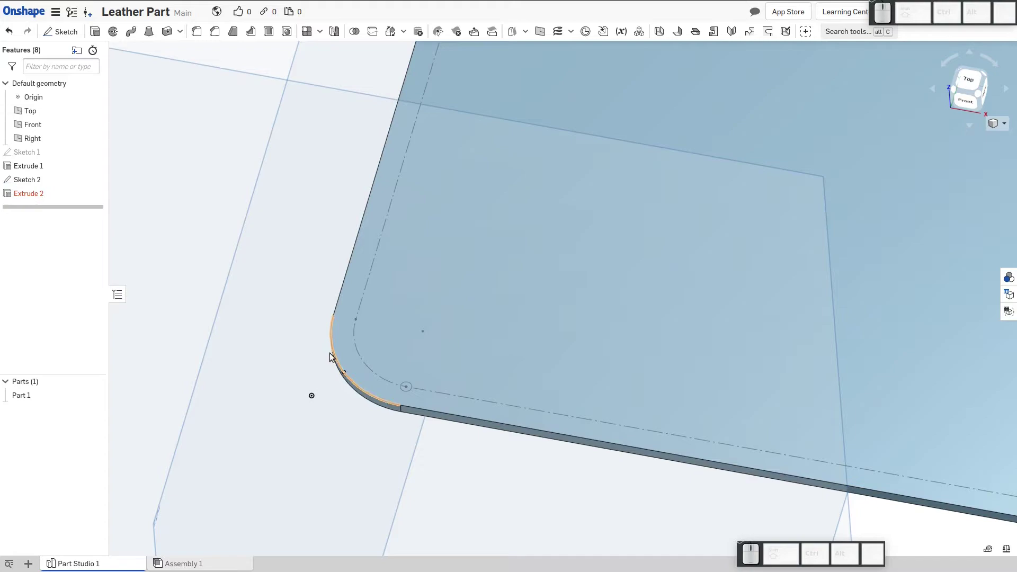
Edit Extrude 2 to pick the stitch circle region, confirm the cut, and inspect the plate
{"action": "right_click", "coordinate": [31, 193]}
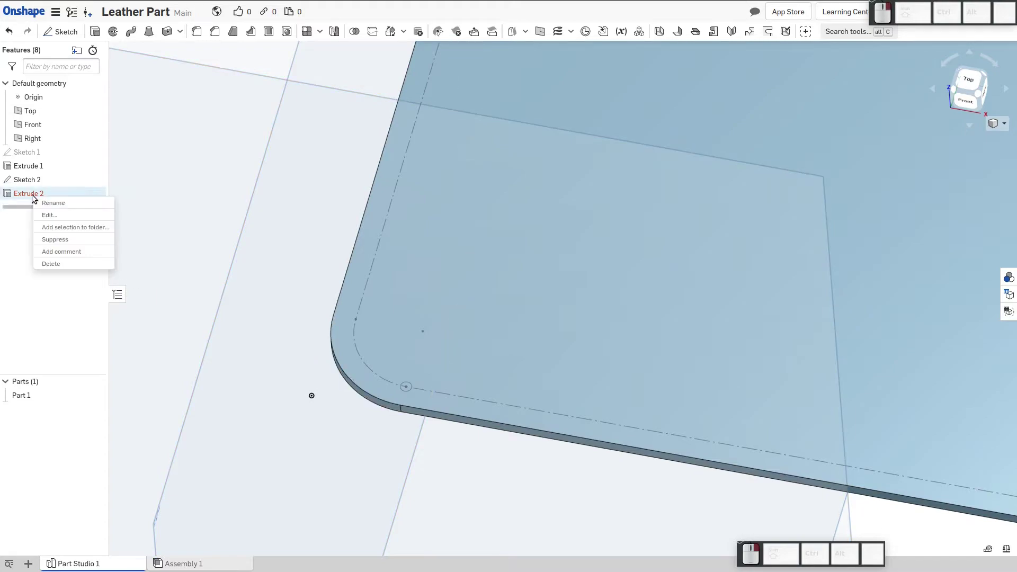
{"action": "left_click", "coordinate": [76, 216]}
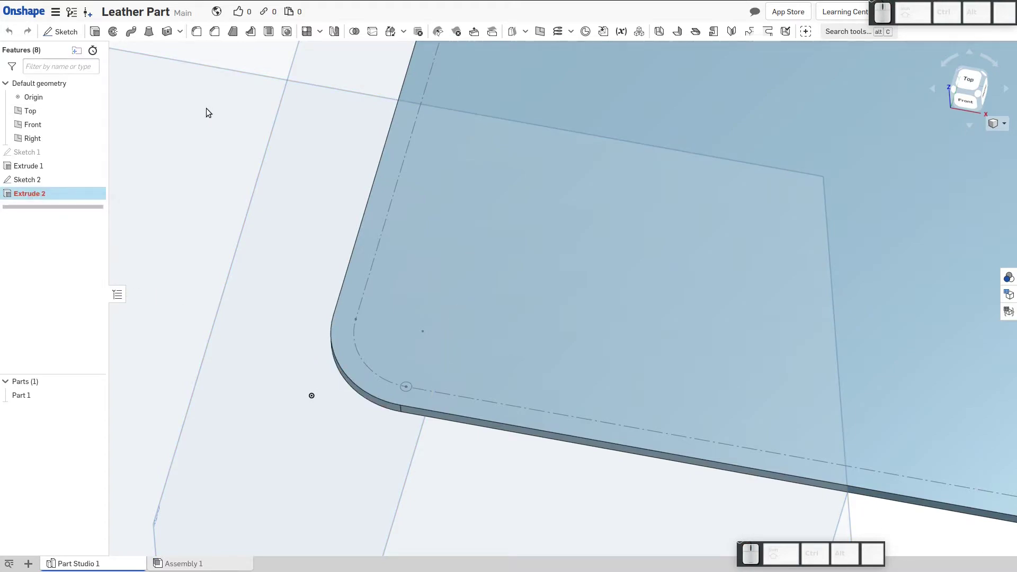
{"action": "left_click", "coordinate": [409, 385]}
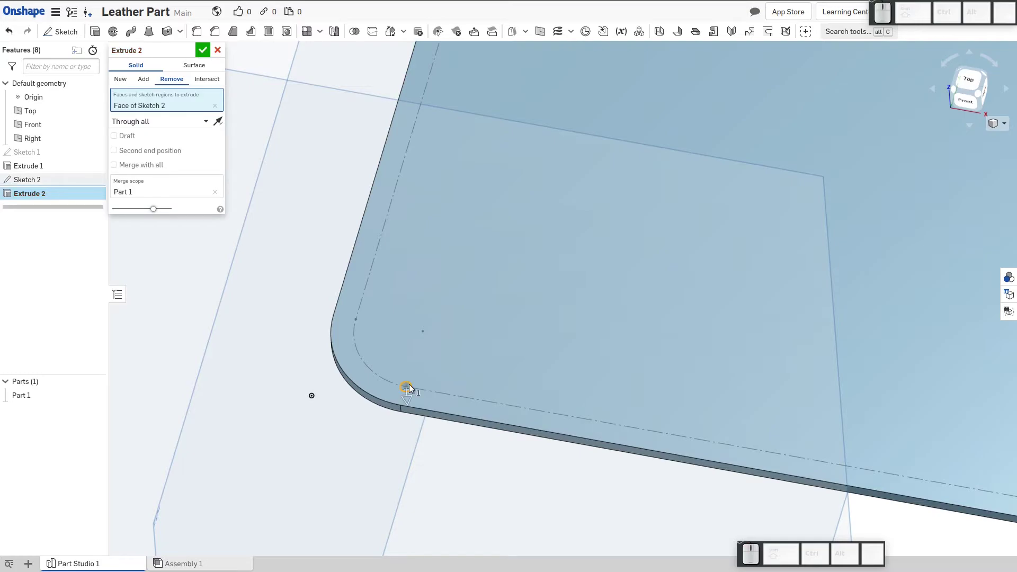
{"action": "left_click", "coordinate": [201, 53]}
{"action": "scroll", "coordinate": [356, 345], "scroll_direction": "down", "scroll_amount": 10}
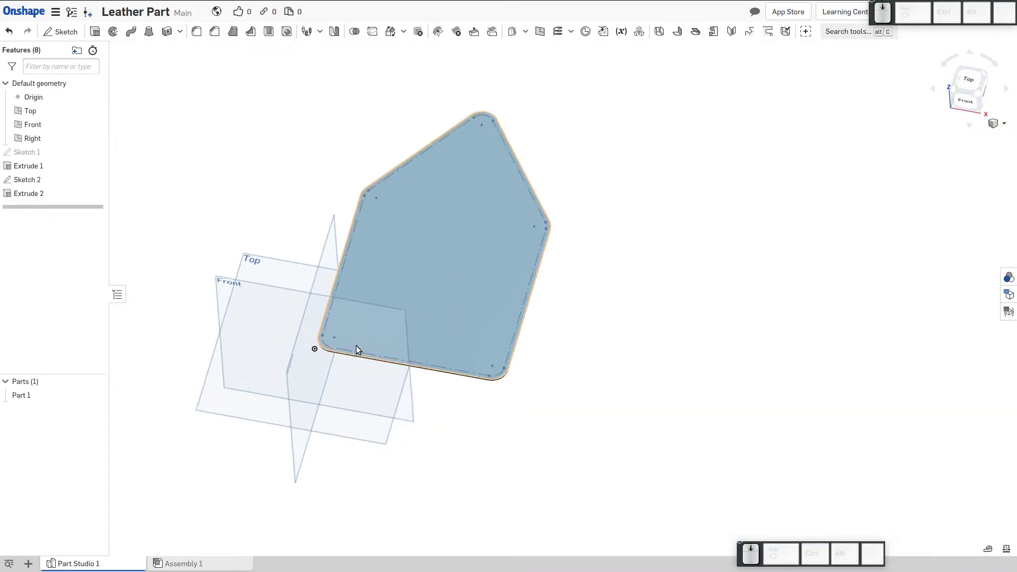
{"action": "right_click_drag", "start_coordinate": [356, 346], "coordinate": [438, 224]}
{"action": "scroll", "coordinate": [403, 315], "scroll_direction": "up", "scroll_amount": 3}
{"action": "scroll", "coordinate": [332, 346], "scroll_direction": "up", "scroll_amount": 3}
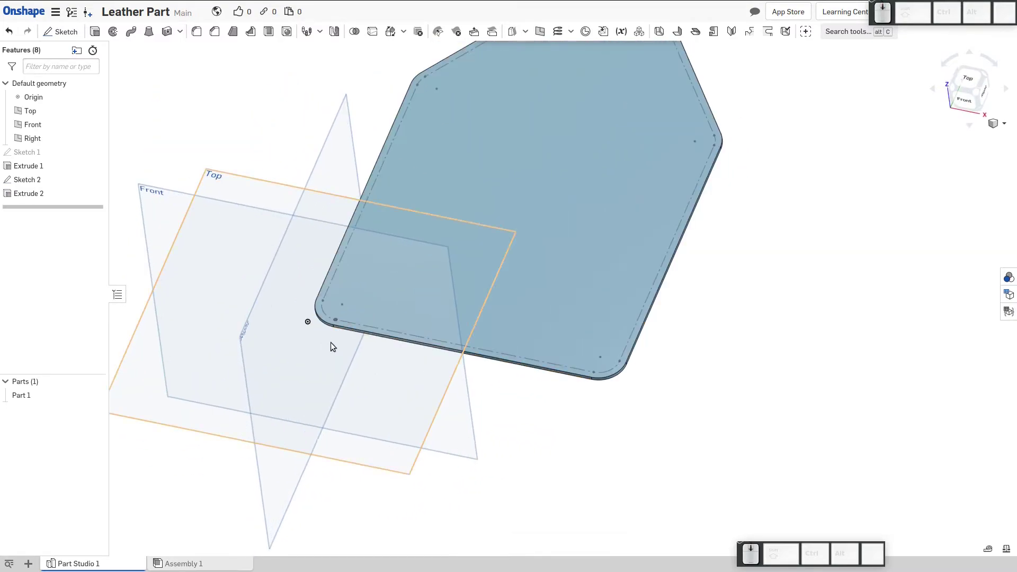
{"action": "scroll", "coordinate": [332, 347], "scroll_direction": "up", "scroll_amount": 8}
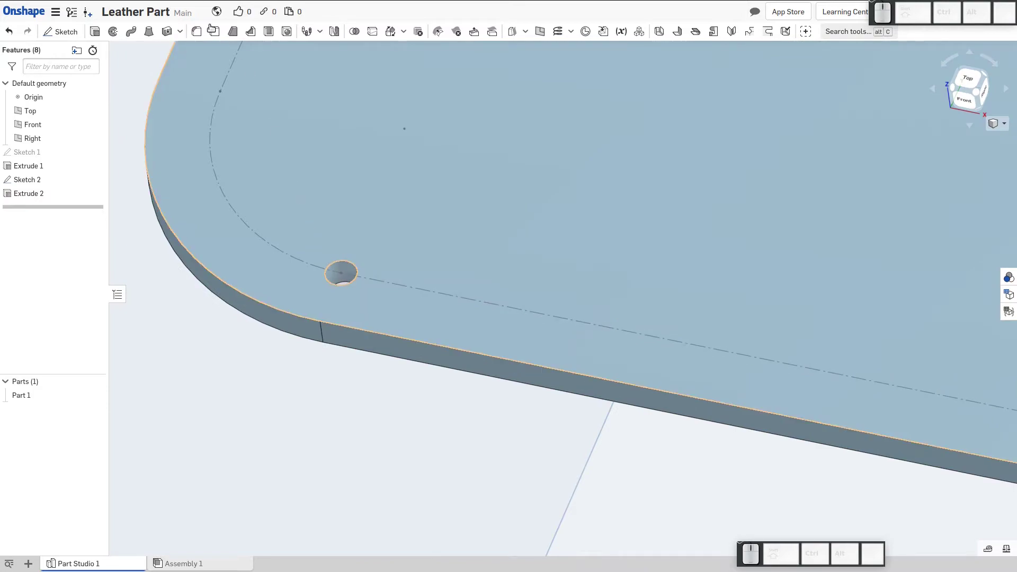
Start a Curve pattern and hide the Origin and the Top, Front and Right planes
{"action": "left_click", "coordinate": [33, 124]}
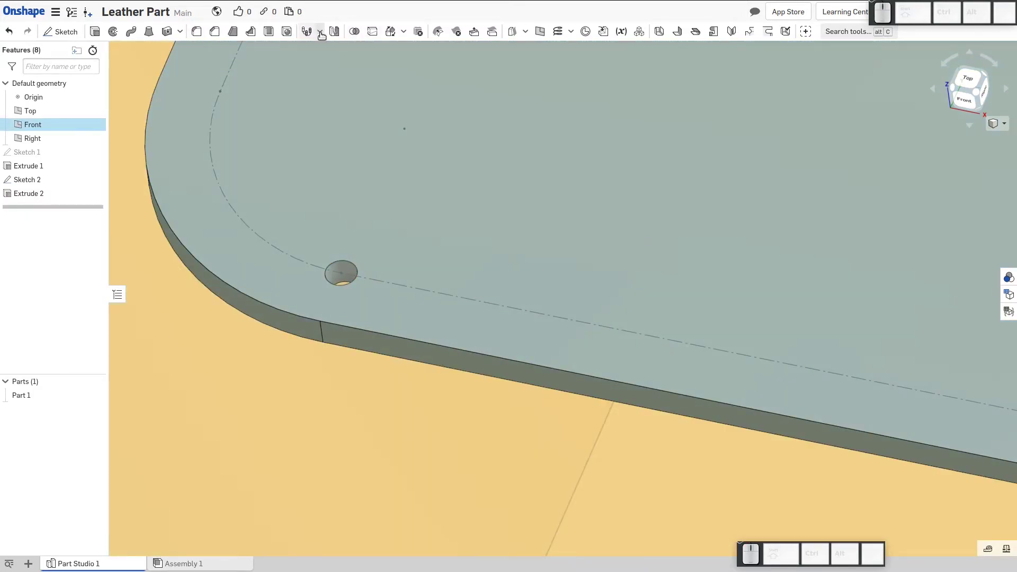
{"action": "left_click", "coordinate": [320, 32]}
{"action": "left_click", "coordinate": [317, 84]}
{"action": "scroll", "coordinate": [339, 125], "scroll_direction": "down", "scroll_amount": 3}
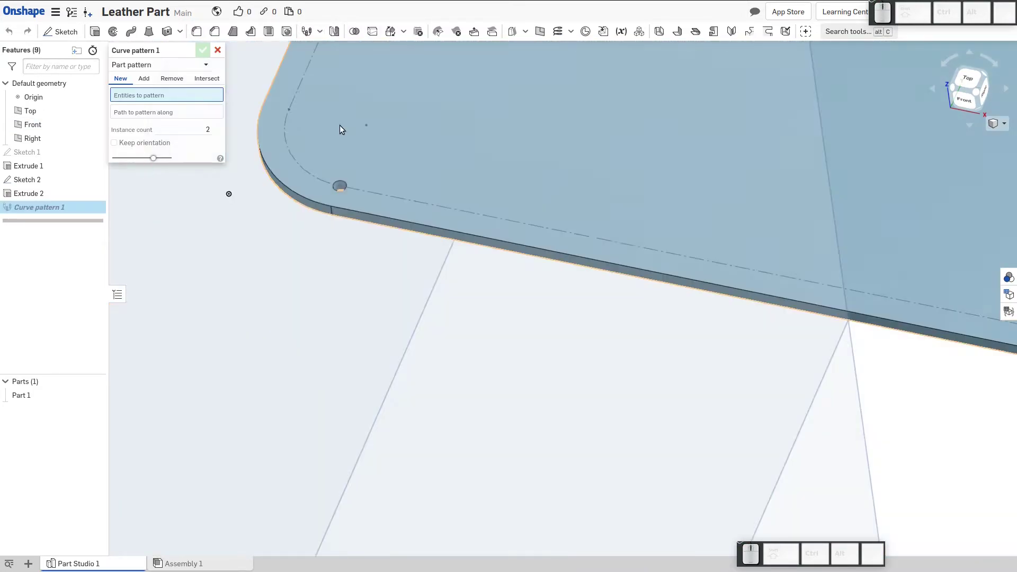
{"action": "scroll", "coordinate": [338, 125], "scroll_direction": "down", "scroll_amount": 5}
{"action": "right_click_drag", "start_coordinate": [297, 161], "coordinate": [313, 176]}
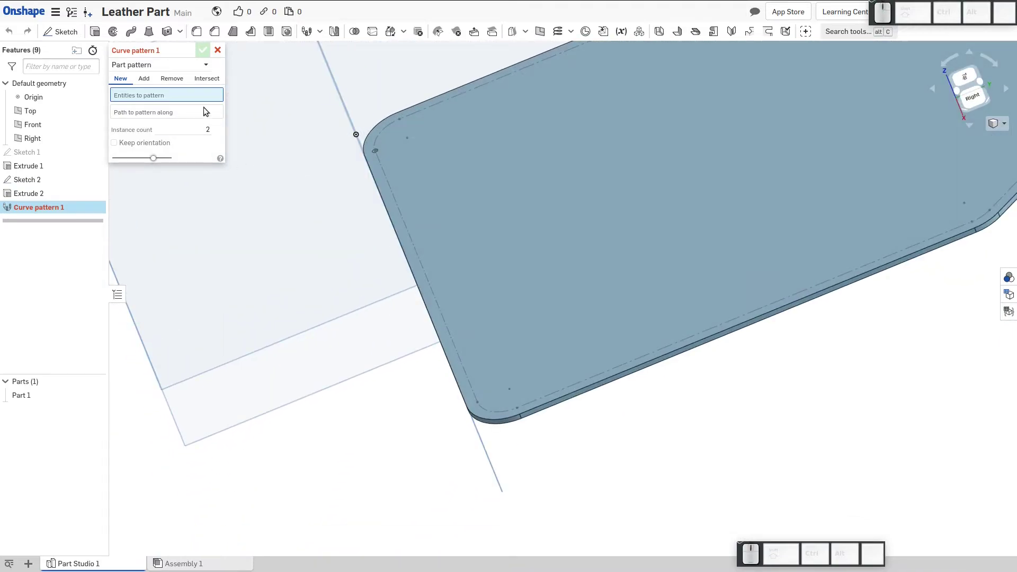
{"action": "left_click", "coordinate": [95, 97]}
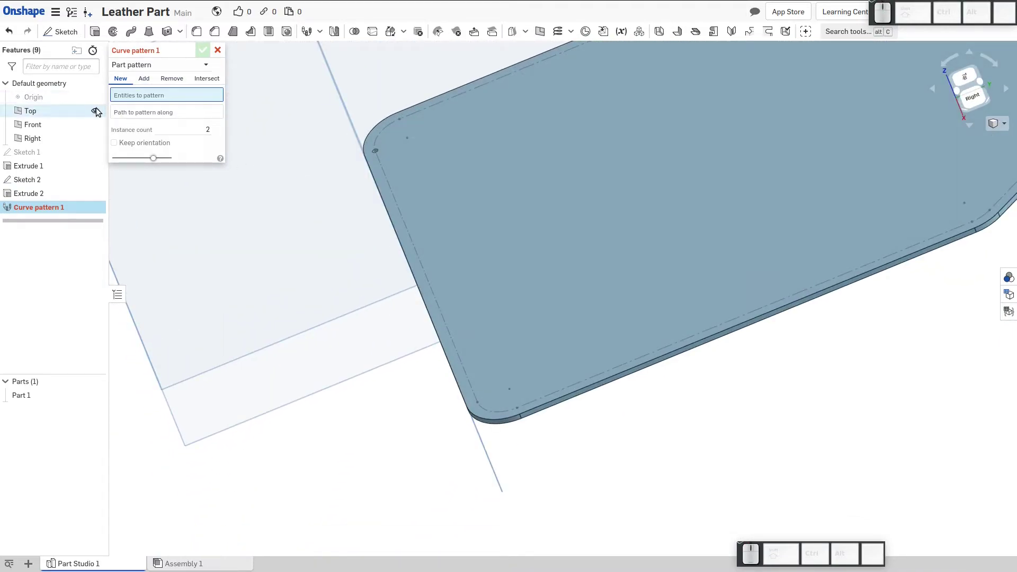
{"action": "left_click", "coordinate": [95, 110]}
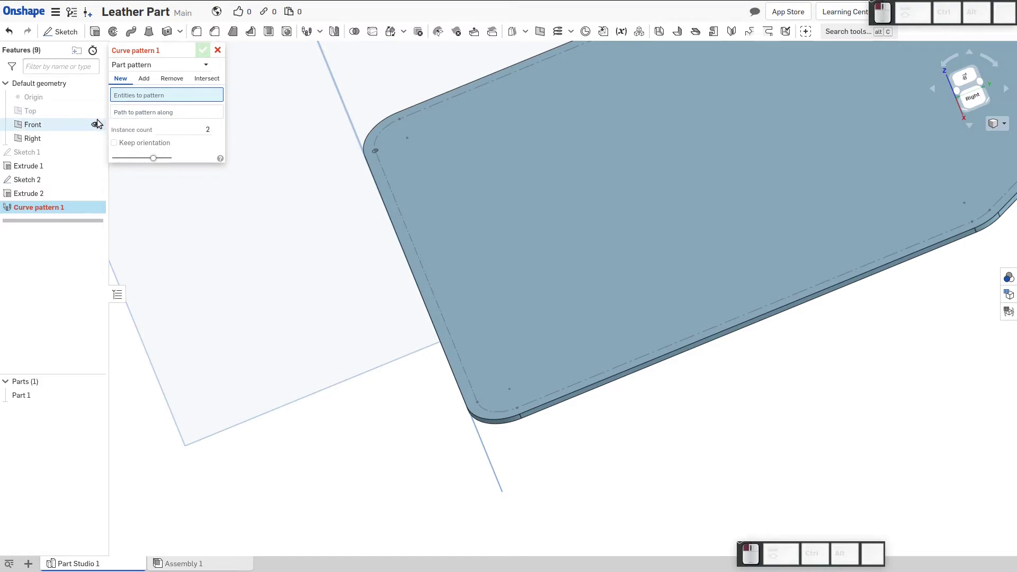
{"action": "left_click", "coordinate": [96, 124]}
{"action": "right_click_drag", "start_coordinate": [298, 206], "coordinate": [415, 197]}
{"action": "scroll", "coordinate": [414, 195], "scroll_direction": "down", "scroll_amount": 2}
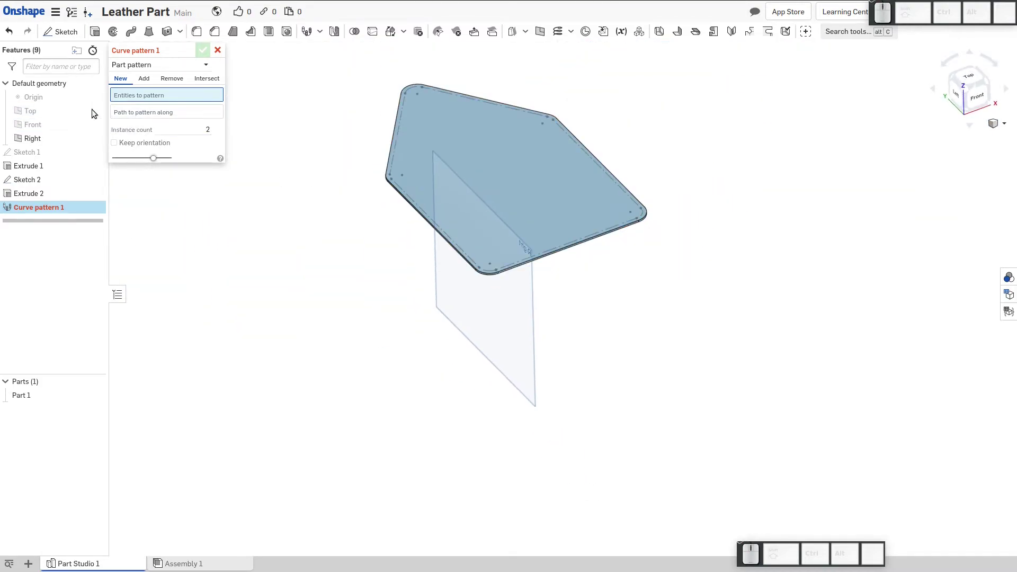
{"action": "left_click", "coordinate": [96, 139]}
{"action": "scroll", "coordinate": [490, 267], "scroll_direction": "up", "scroll_amount": 3}
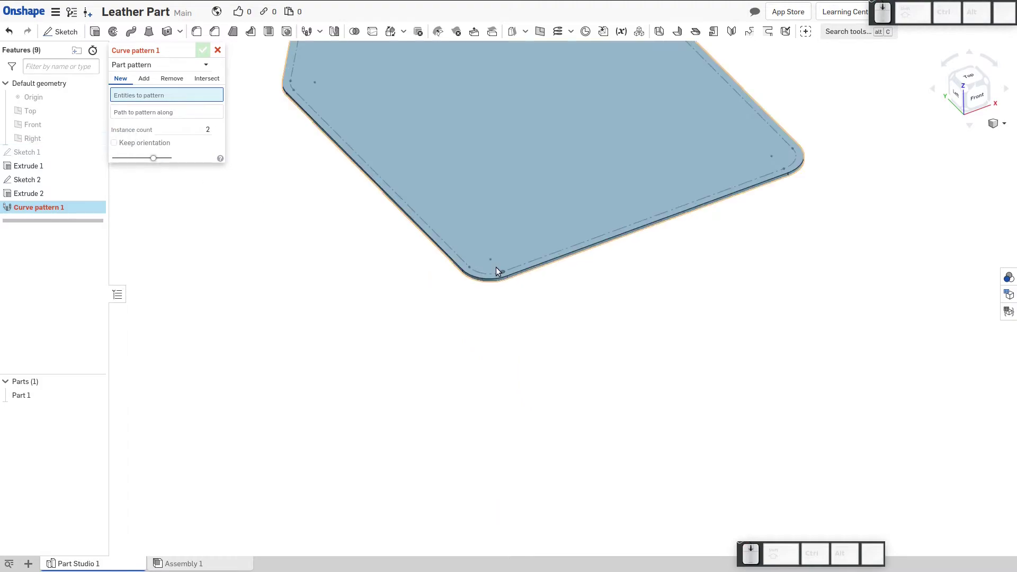
{"action": "scroll", "coordinate": [533, 299], "scroll_direction": "up", "scroll_amount": 5}
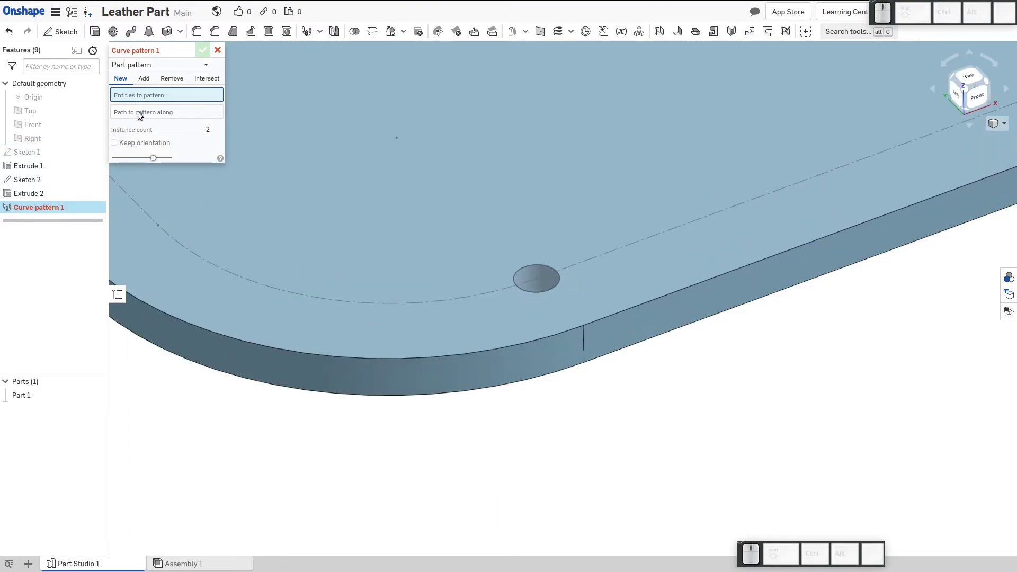
Pick the dash-dot stitch line and the right-side Sketch 2 edges as the pattern path
{"action": "left_click", "coordinate": [138, 113]}
{"action": "left_click", "coordinate": [594, 256]}
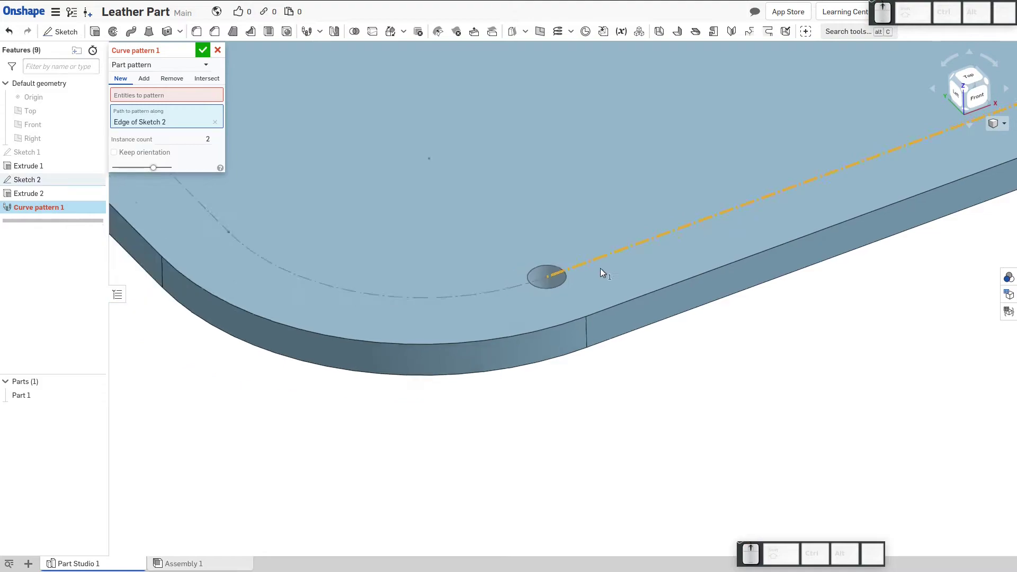
{"action": "scroll", "coordinate": [600, 268], "scroll_direction": "down", "scroll_amount": 5}
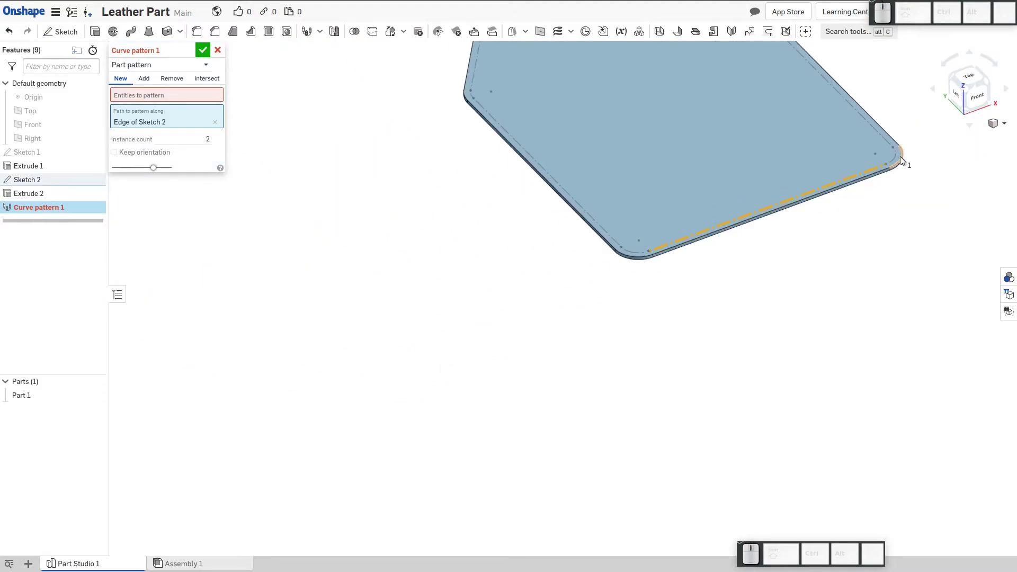
{"action": "left_click", "coordinate": [896, 155]}
{"action": "left_click", "coordinate": [856, 168]}
{"action": "left_click", "coordinate": [856, 168]}
{"action": "scroll", "coordinate": [856, 169], "scroll_direction": "down", "scroll_amount": 3}
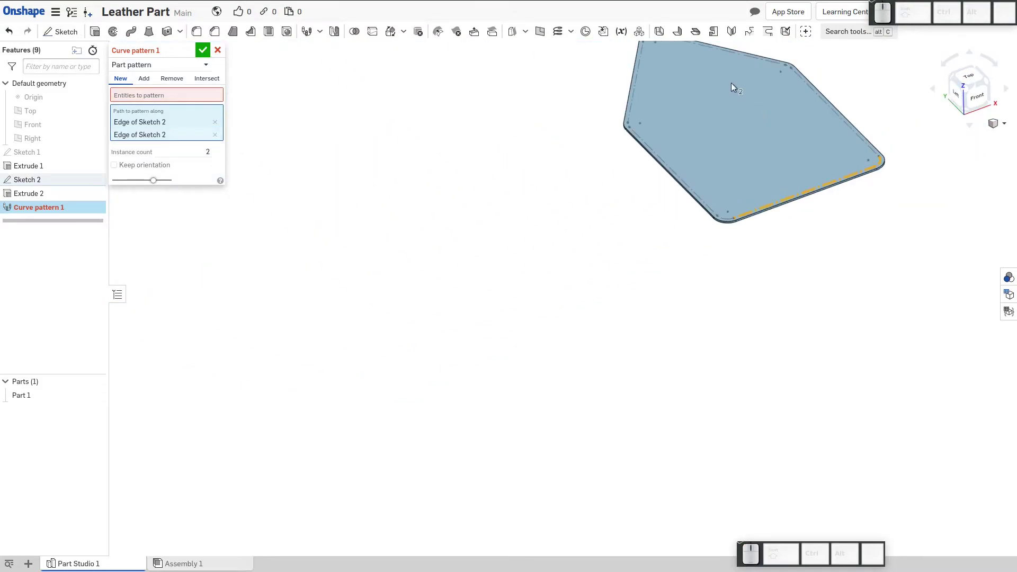
{"action": "left_click", "coordinate": [778, 68]}
{"action": "scroll", "coordinate": [790, 78], "scroll_direction": "up", "scroll_amount": 5}
{"action": "left_click", "coordinate": [813, 83]}
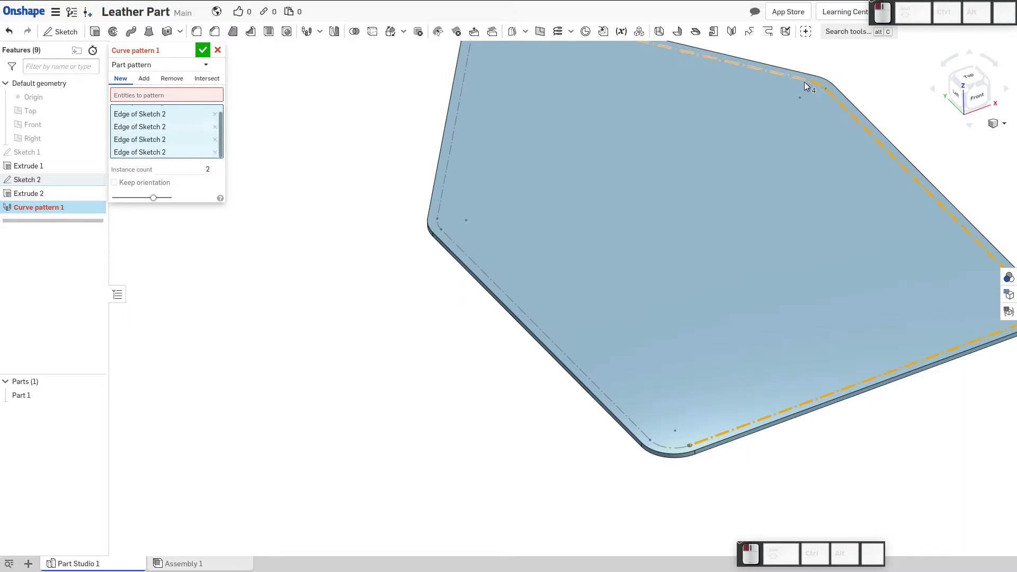
{"action": "scroll", "coordinate": [774, 174], "scroll_direction": "down", "scroll_amount": 5}
{"action": "scroll", "coordinate": [581, 60], "scroll_direction": "up", "scroll_amount": 5}
Add the top-left corner arc, long left edge and lower-left diagonal edge to the path
{"action": "left_click", "coordinate": [607, 69]}
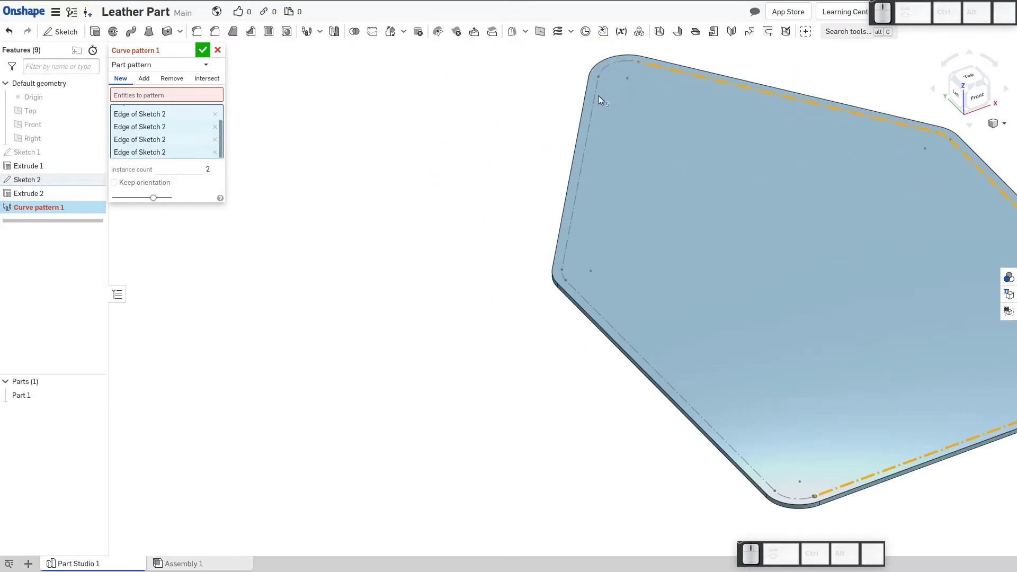
{"action": "left_click", "coordinate": [597, 95]}
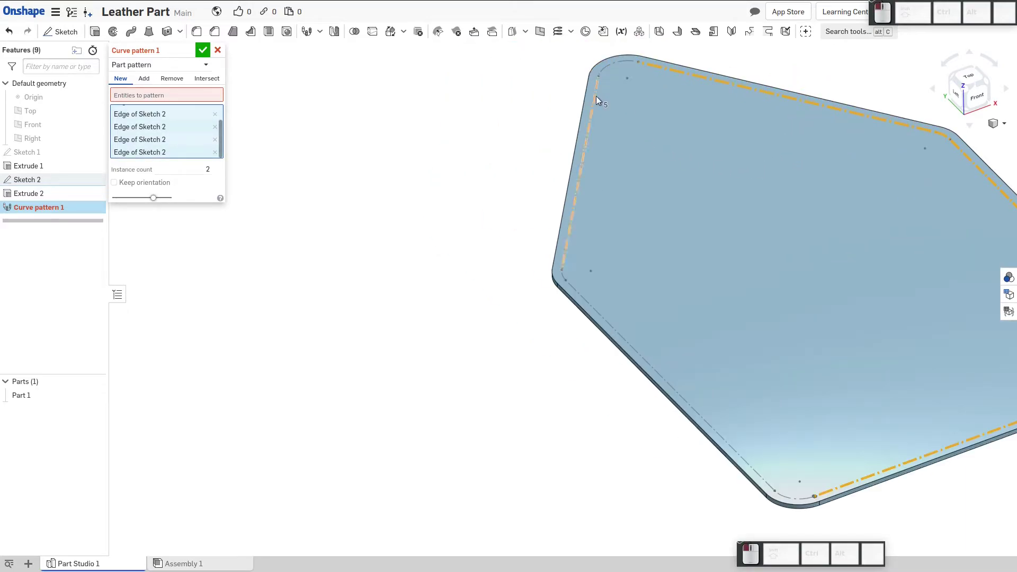
{"action": "left_click", "coordinate": [611, 63]}
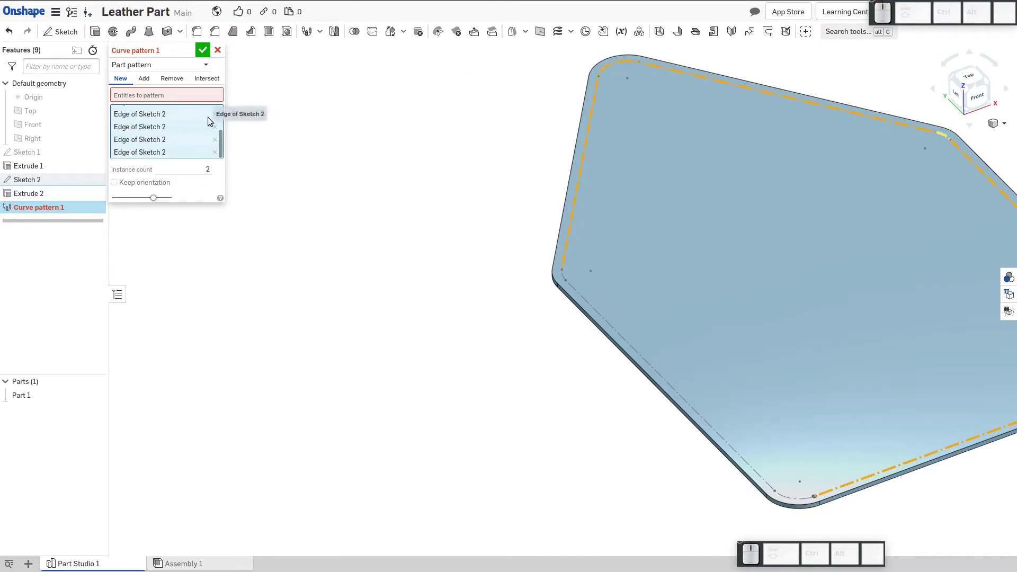
{"action": "left_click", "coordinate": [589, 300]}
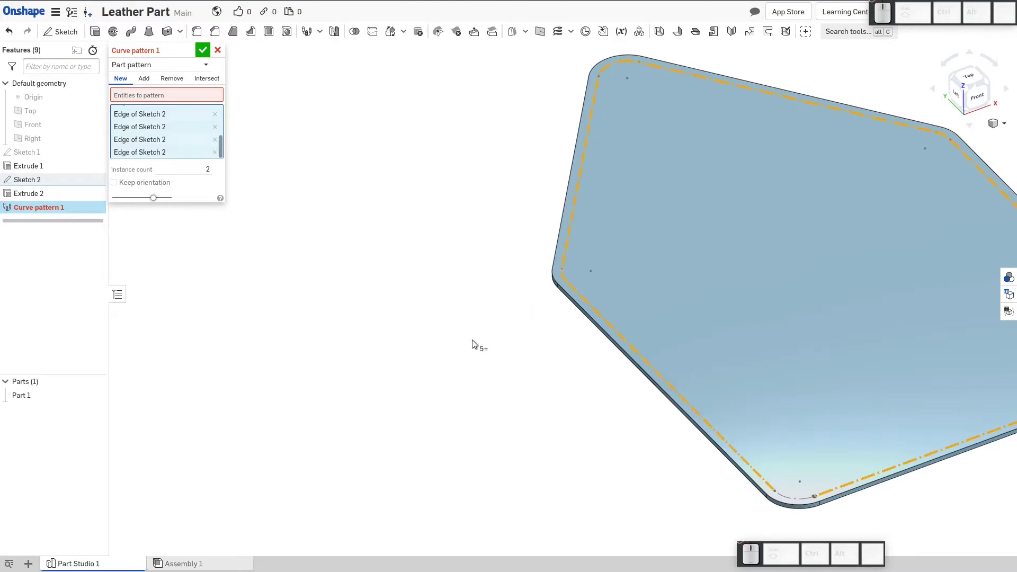
{"action": "scroll", "coordinate": [474, 345], "scroll_direction": "down", "scroll_amount": 3}
{"action": "scroll", "coordinate": [585, 408], "scroll_direction": "up", "scroll_amount": 4}
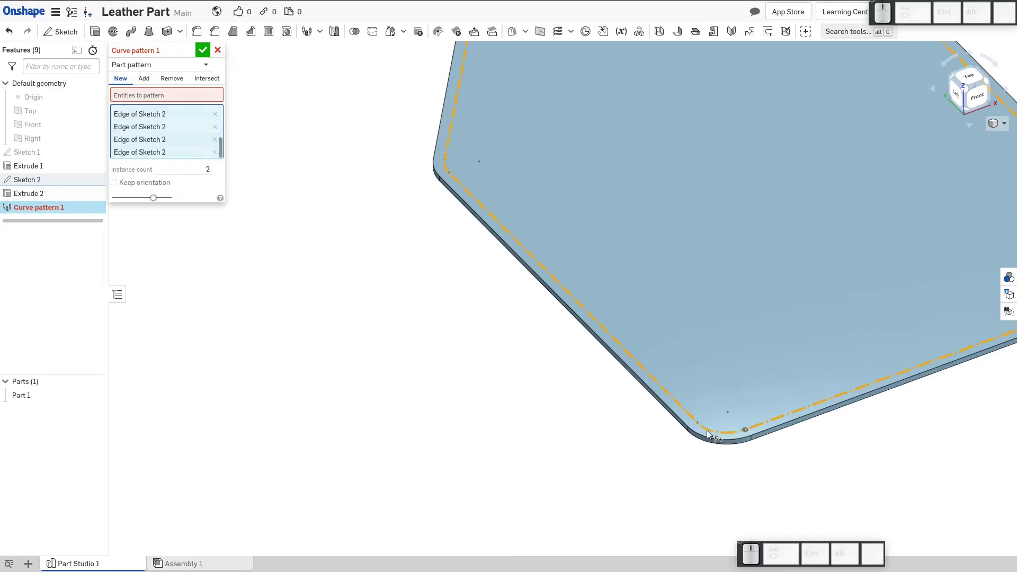
{"action": "scroll", "coordinate": [533, 420], "scroll_direction": "down", "scroll_amount": 5}
{"action": "scroll", "coordinate": [677, 354], "scroll_direction": "up", "scroll_amount": 3}
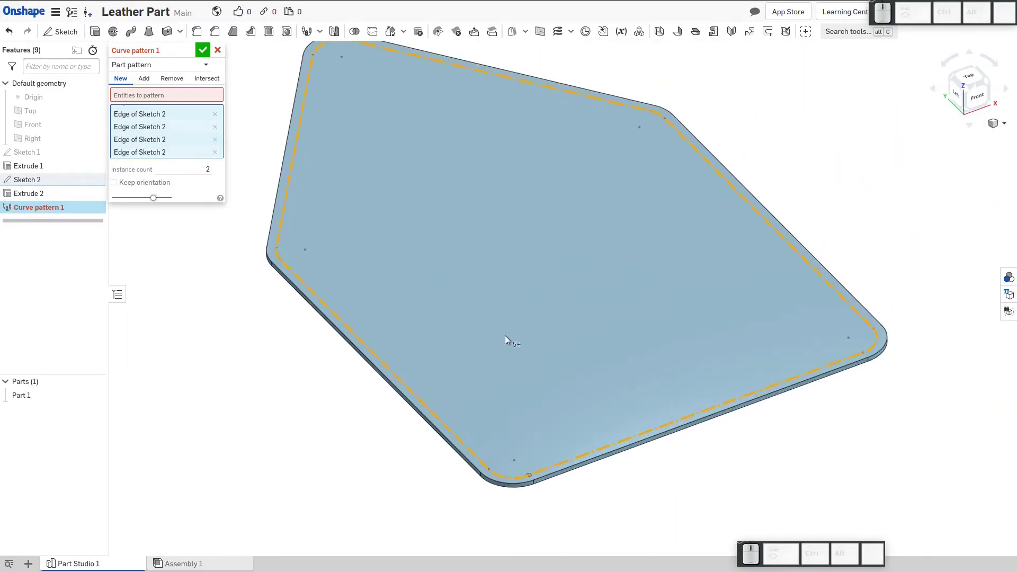
Switch the pattern type to Feature pattern and review the Extrude 2 hole cut unchanged
{"action": "left_click", "coordinate": [140, 67]}
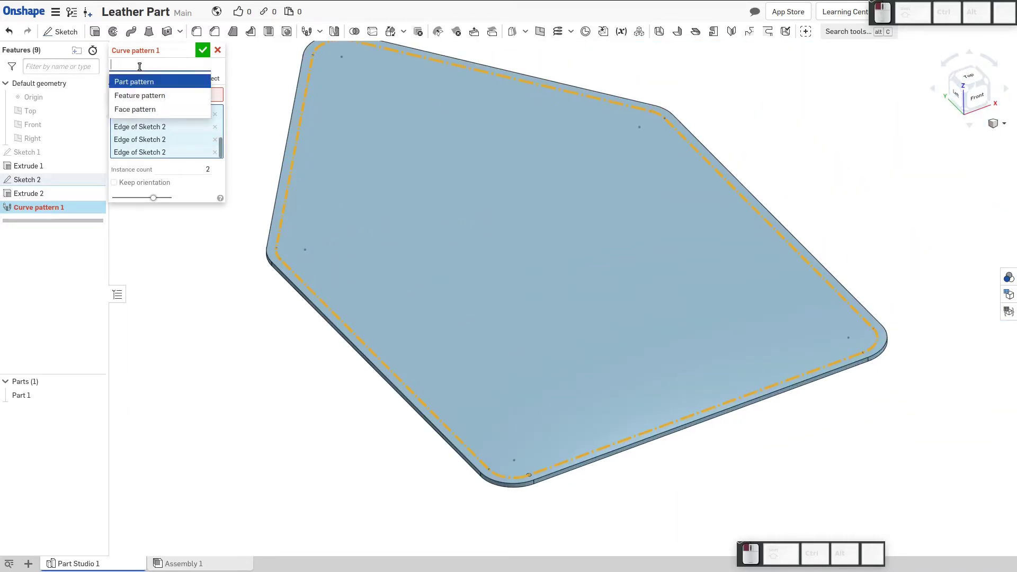
{"action": "left_click", "coordinate": [133, 99]}
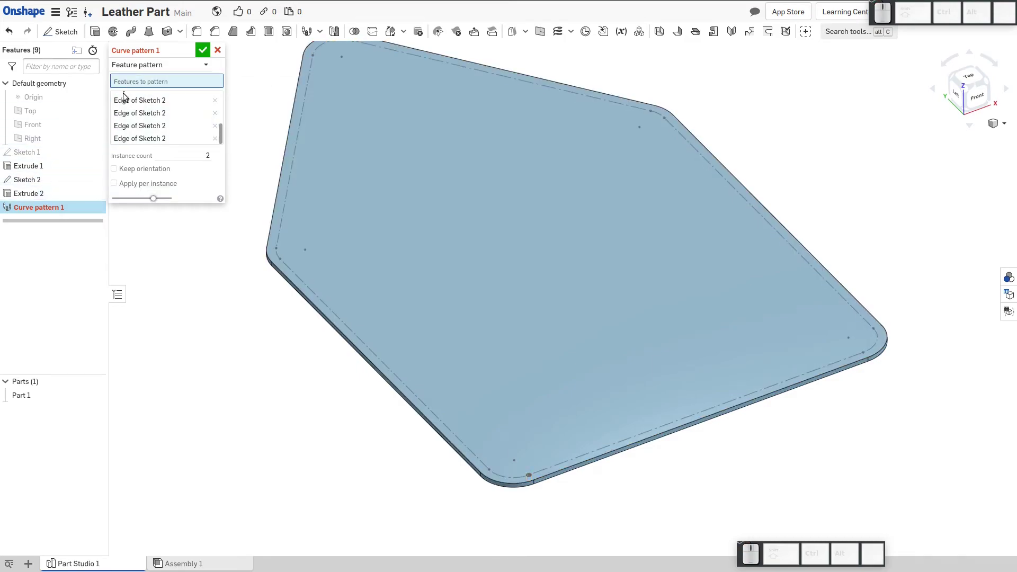
{"action": "left_click", "coordinate": [33, 195]}
{"action": "double_click", "coordinate": [33, 195]}
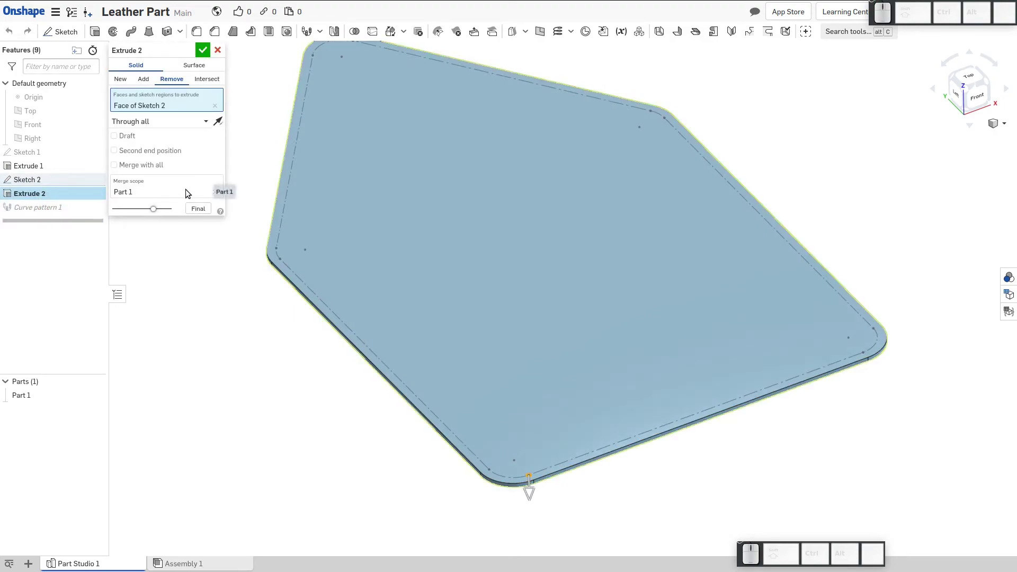
{"action": "scroll", "coordinate": [363, 221], "scroll_direction": "down", "scroll_amount": 3}
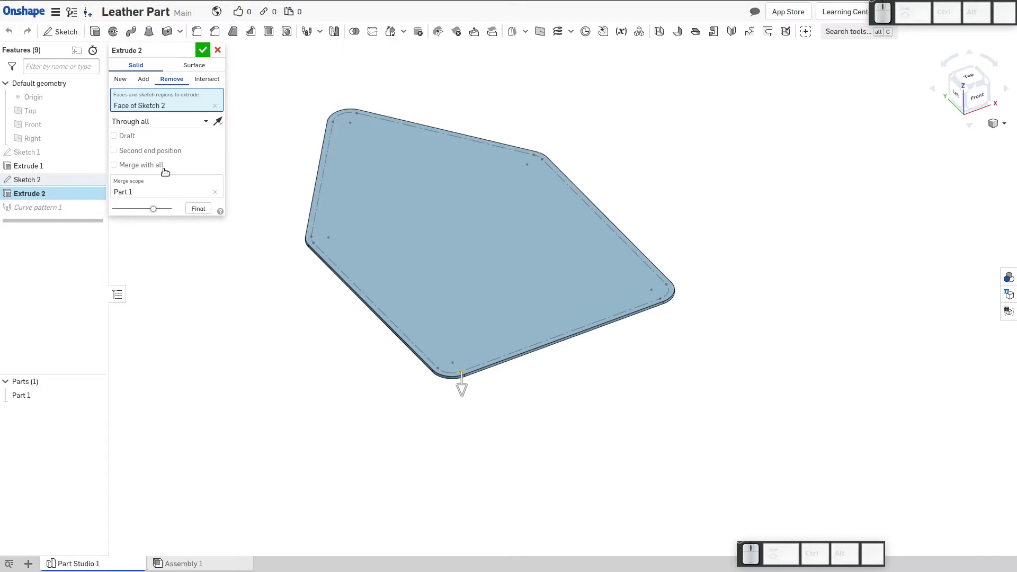
{"action": "left_click", "coordinate": [203, 50]}
Edit Curve pattern 1 to repeat Extrude 2 and Sketch 2 with 60 instances
{"action": "right_click", "coordinate": [41, 206]}
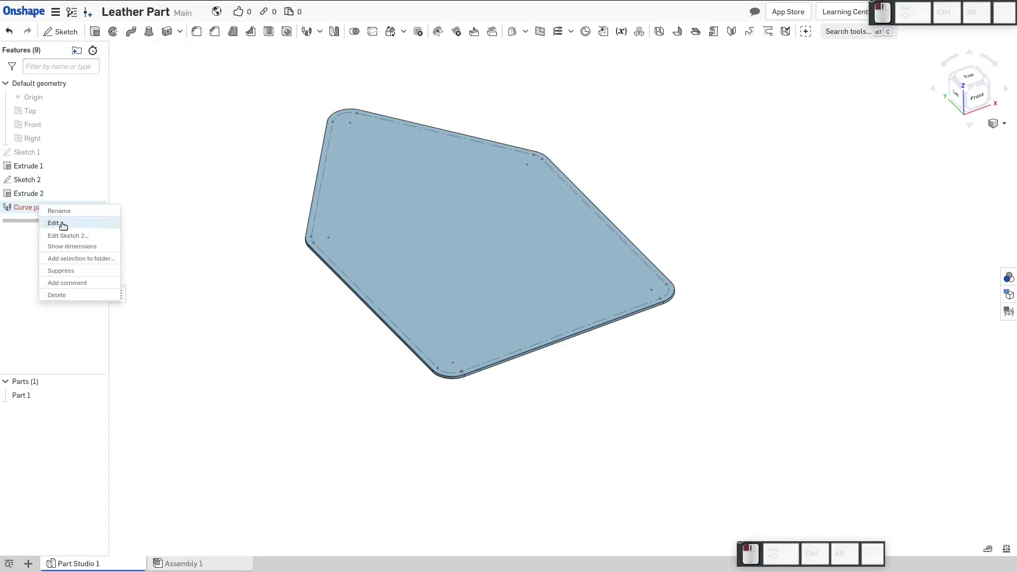
{"action": "left_click", "coordinate": [56, 223]}
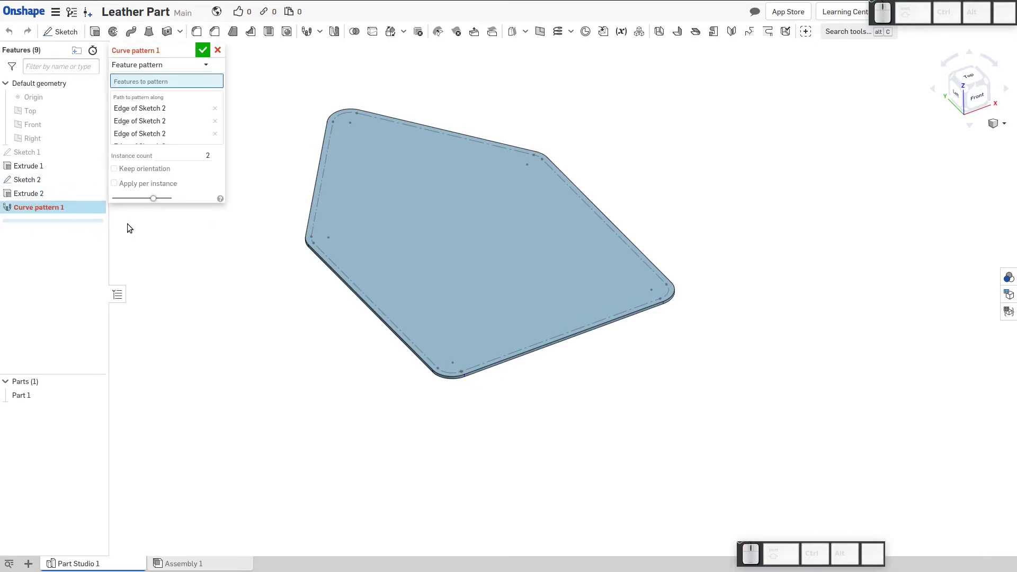
{"action": "left_click", "coordinate": [29, 193]}
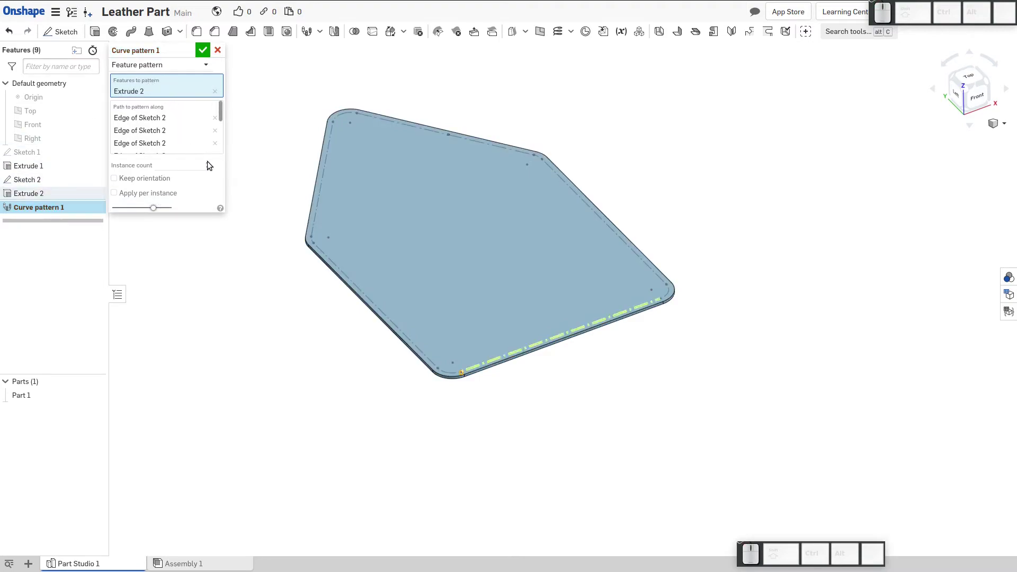
{"action": "scroll", "coordinate": [462, 376], "scroll_direction": "up", "scroll_amount": 5}
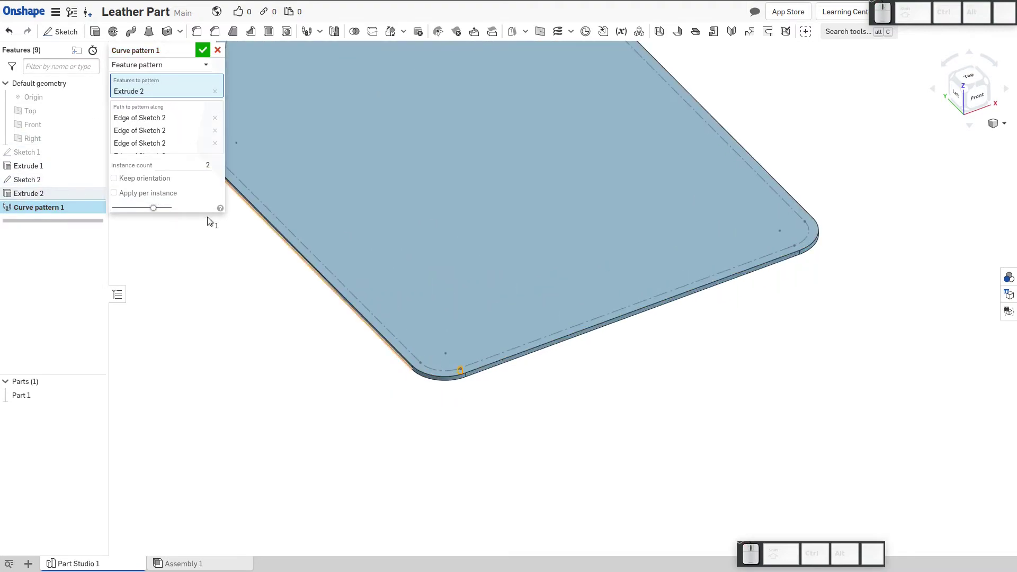
{"action": "left_click", "coordinate": [208, 164]}
{"action": "left_click", "coordinate": [260, 173]}
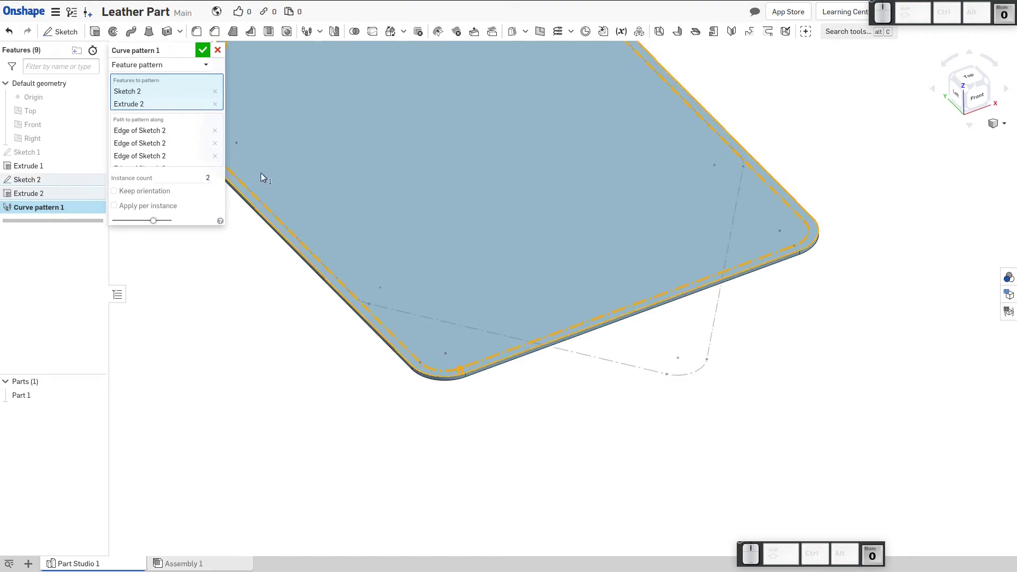
{"action": "left_click", "coordinate": [206, 179]}
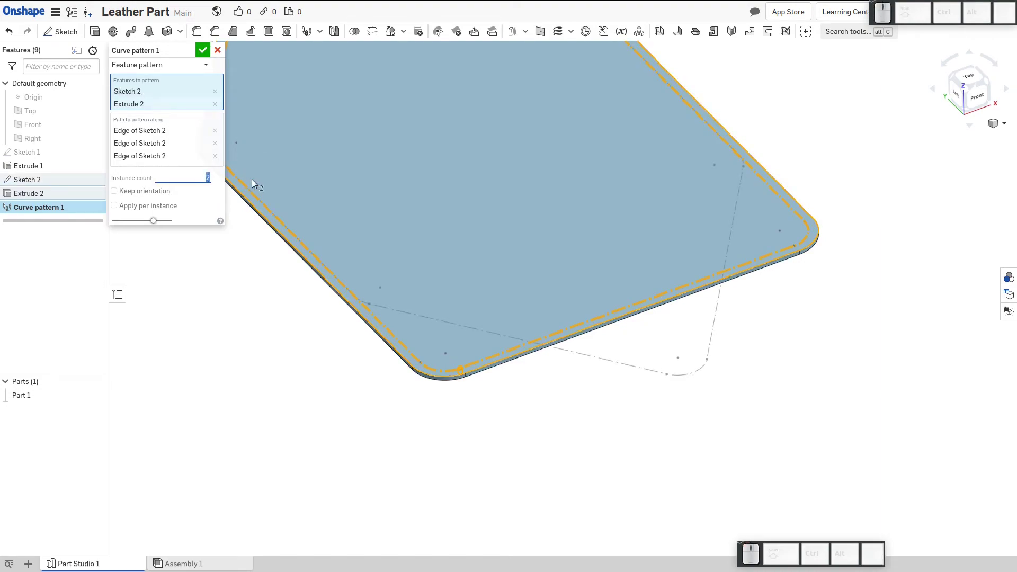
{"action": "type", "text": "60"}
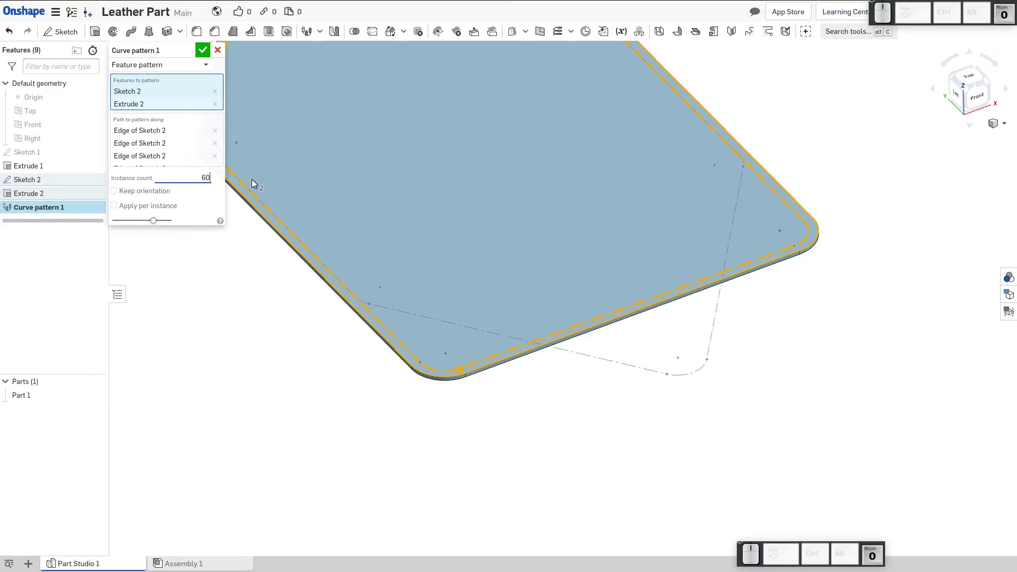
{"action": "left_click", "coordinate": [211, 204]}
Remove Sketch 2 from the features to pattern, leaving only Extrude 2
{"action": "scroll", "coordinate": [587, 424], "scroll_direction": "down", "scroll_amount": 3}
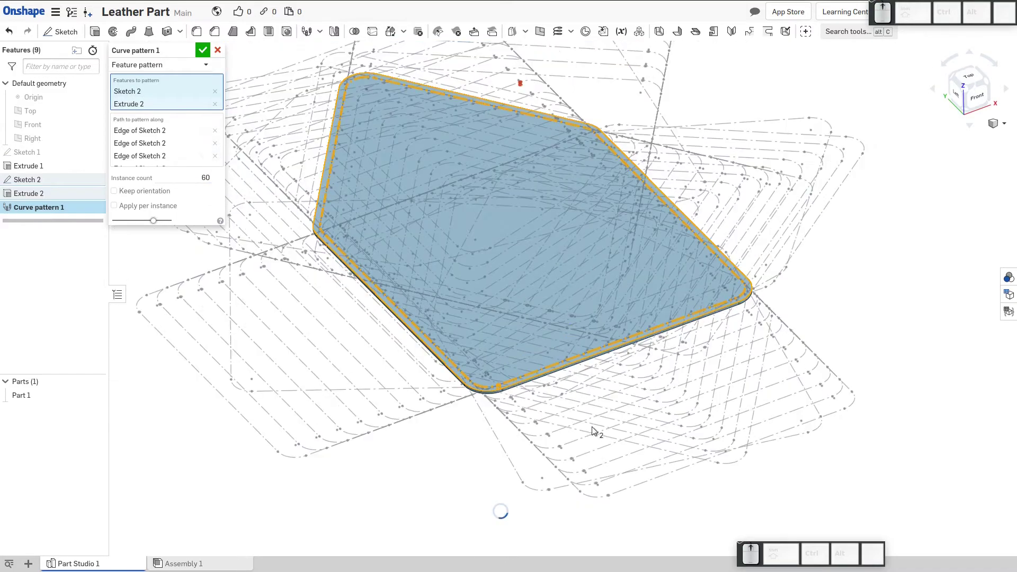
{"action": "scroll", "coordinate": [531, 324], "scroll_direction": "up", "scroll_amount": 4}
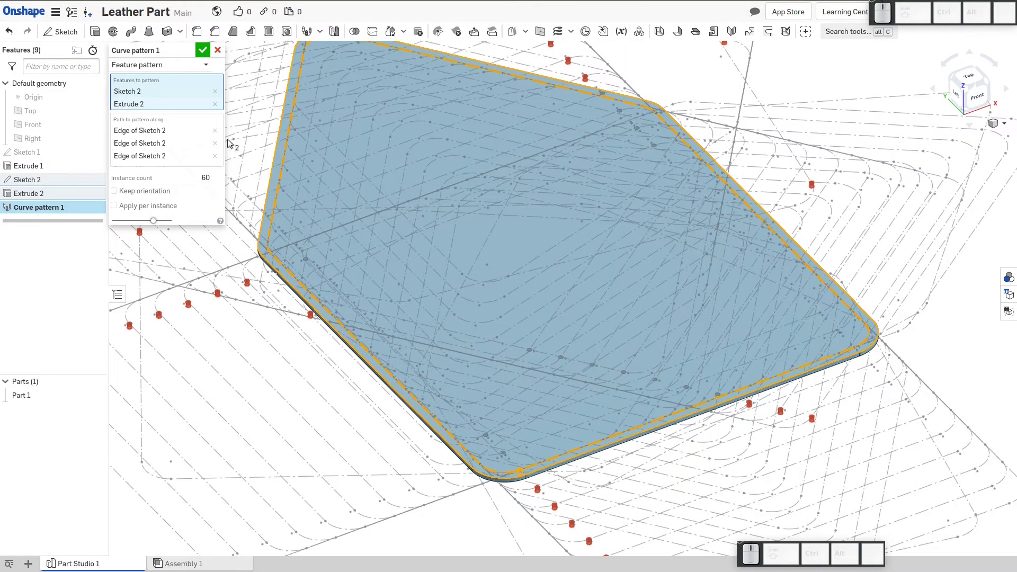
{"action": "left_click", "coordinate": [215, 91]}
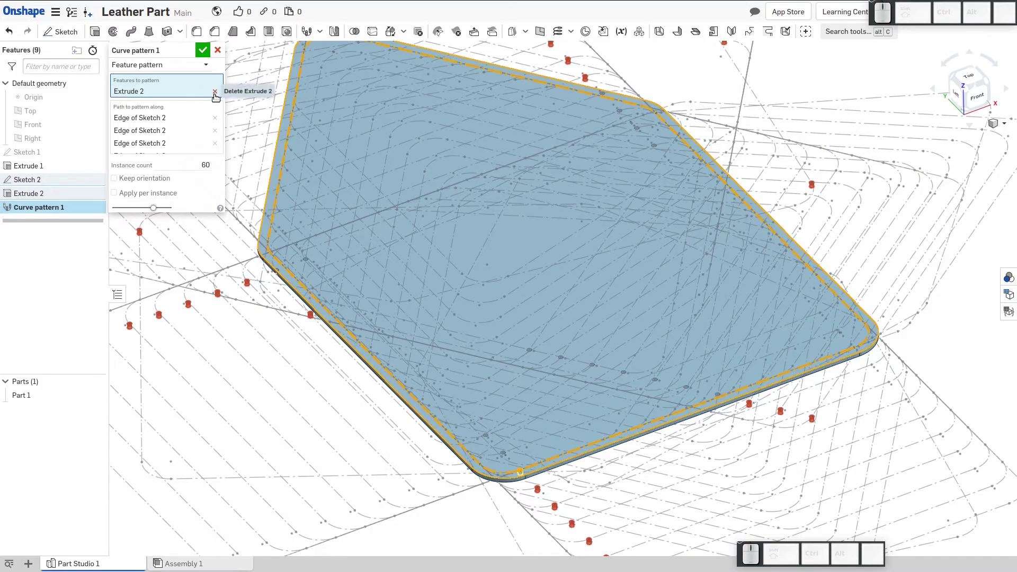
Set the instance count to 120 and accept Curve pattern 1
{"action": "scroll", "coordinate": [560, 358], "scroll_direction": "down", "scroll_amount": 2}
{"action": "scroll", "coordinate": [528, 218], "scroll_direction": "down", "scroll_amount": 2}
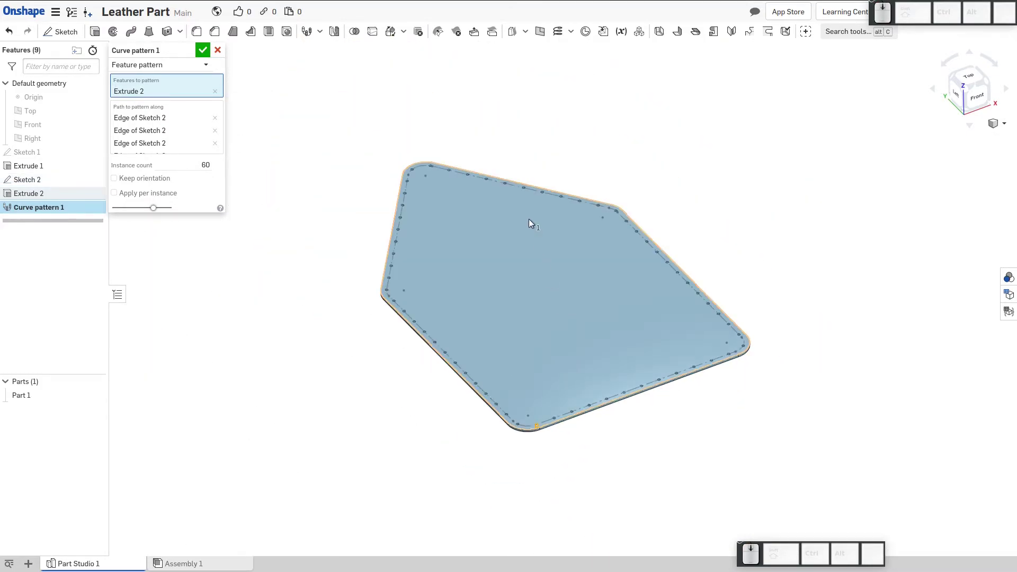
{"action": "scroll", "coordinate": [557, 325], "scroll_direction": "up", "scroll_amount": 4}
{"action": "scroll", "coordinate": [551, 403], "scroll_direction": "down", "scroll_amount": 3}
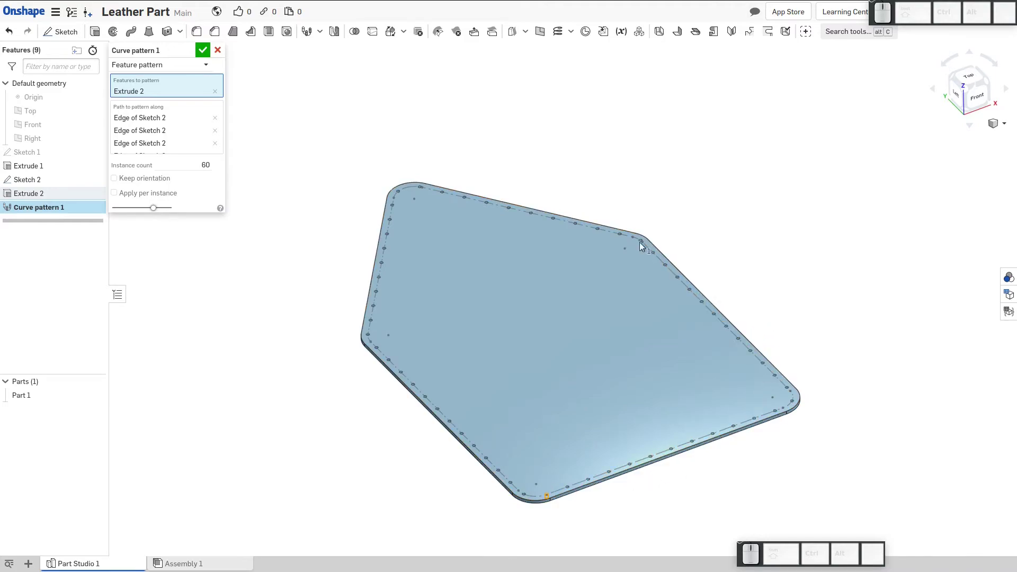
{"action": "scroll", "coordinate": [466, 383], "scroll_direction": "down", "scroll_amount": 4}
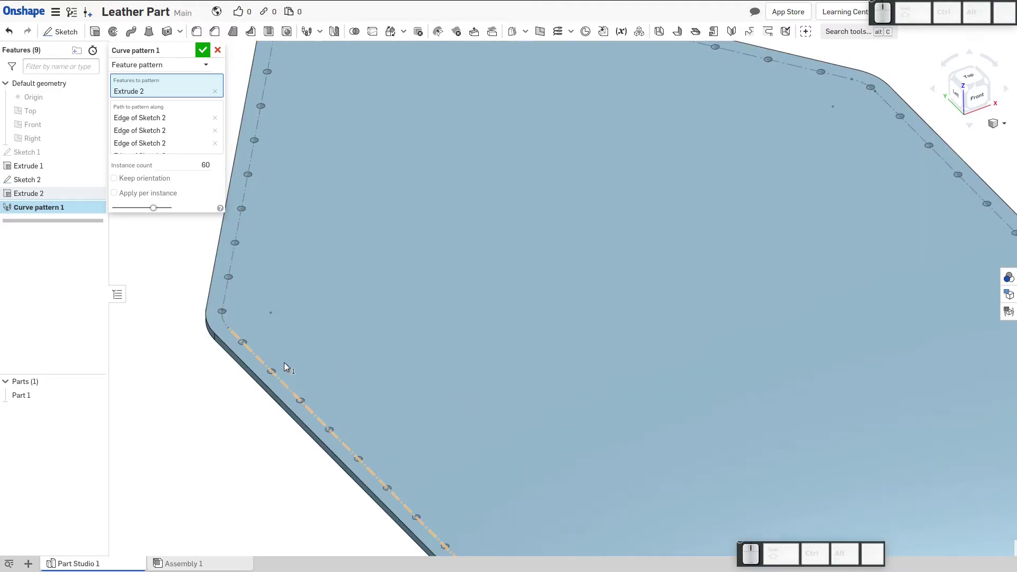
{"action": "scroll", "coordinate": [284, 363], "scroll_direction": "down", "scroll_amount": 3}
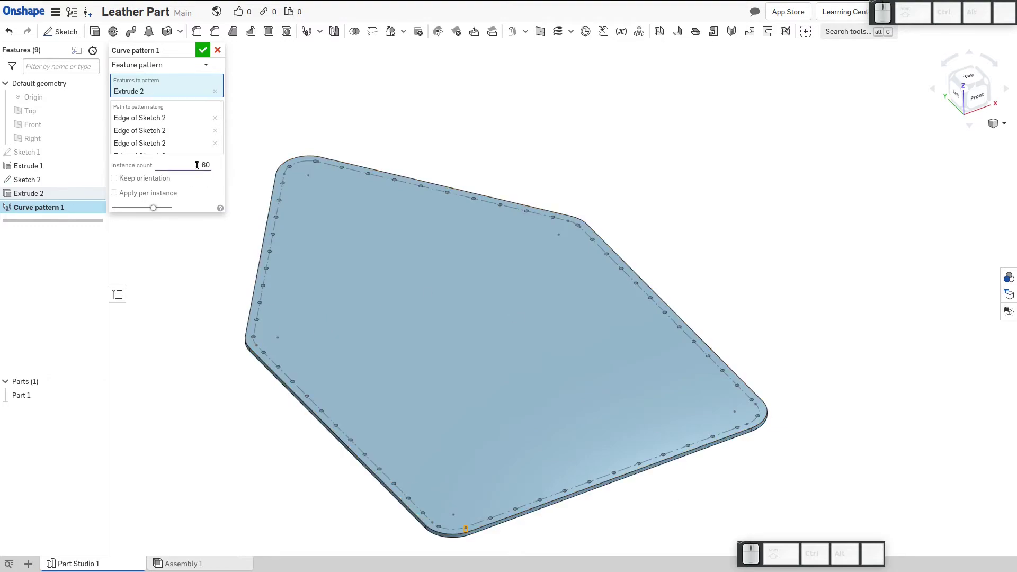
{"action": "left_click_drag", "start_coordinate": [196, 165], "coordinate": [248, 164]}
{"action": "type", "text": "12"}
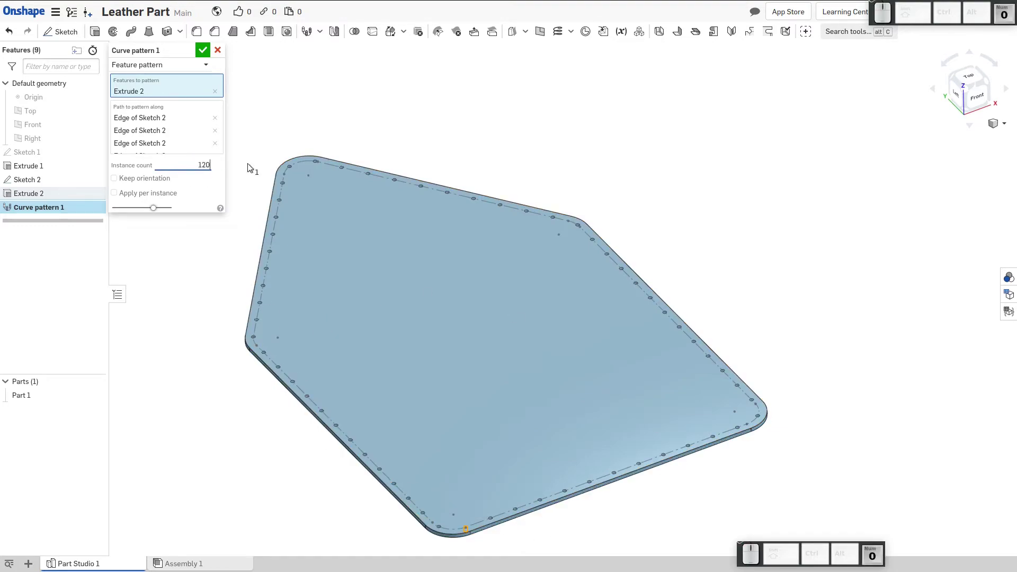
{"action": "left_click", "coordinate": [203, 50]}
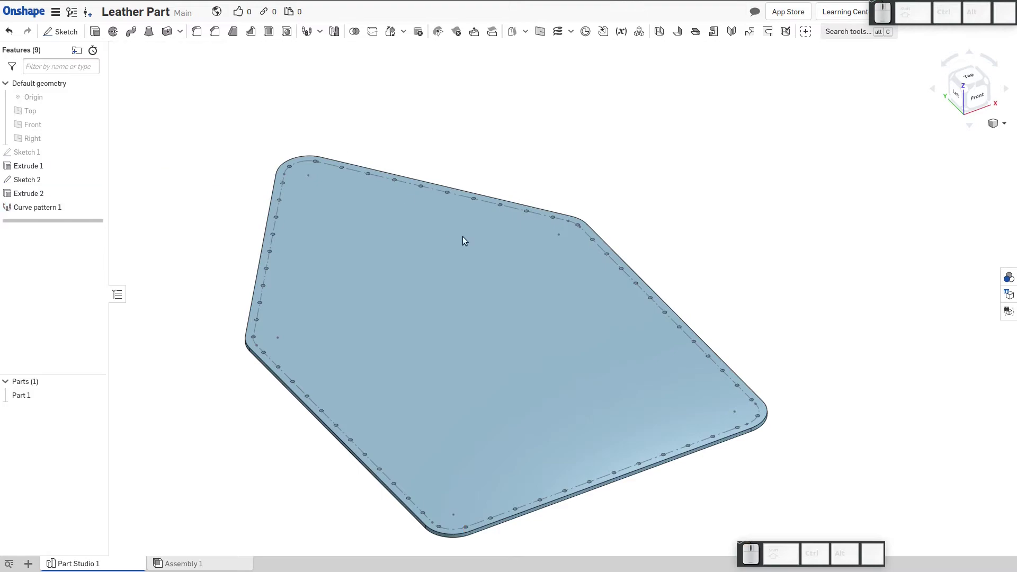
{"action": "scroll", "coordinate": [473, 479], "scroll_direction": "down", "scroll_amount": 2}
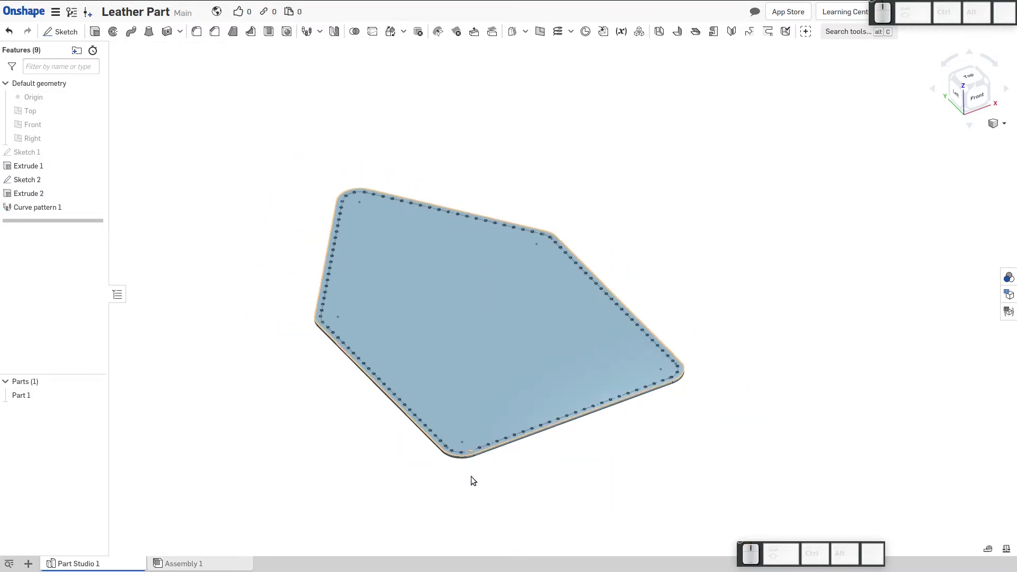
{"action": "scroll", "coordinate": [466, 466], "scroll_direction": "up", "scroll_amount": 4}
{"action": "scroll", "coordinate": [461, 459], "scroll_direction": "down", "scroll_amount": 2}
{"action": "scroll", "coordinate": [468, 434], "scroll_direction": "up", "scroll_amount": 2}
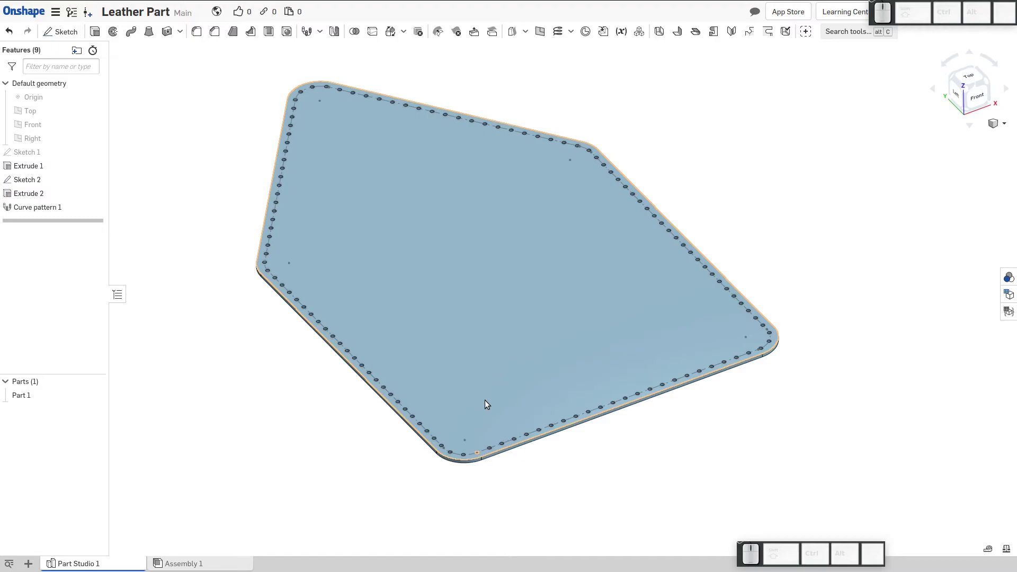
{"action": "scroll", "coordinate": [485, 400], "scroll_direction": "down", "scroll_amount": 2}
{"action": "scroll", "coordinate": [464, 344], "scroll_direction": "up", "scroll_amount": 2}
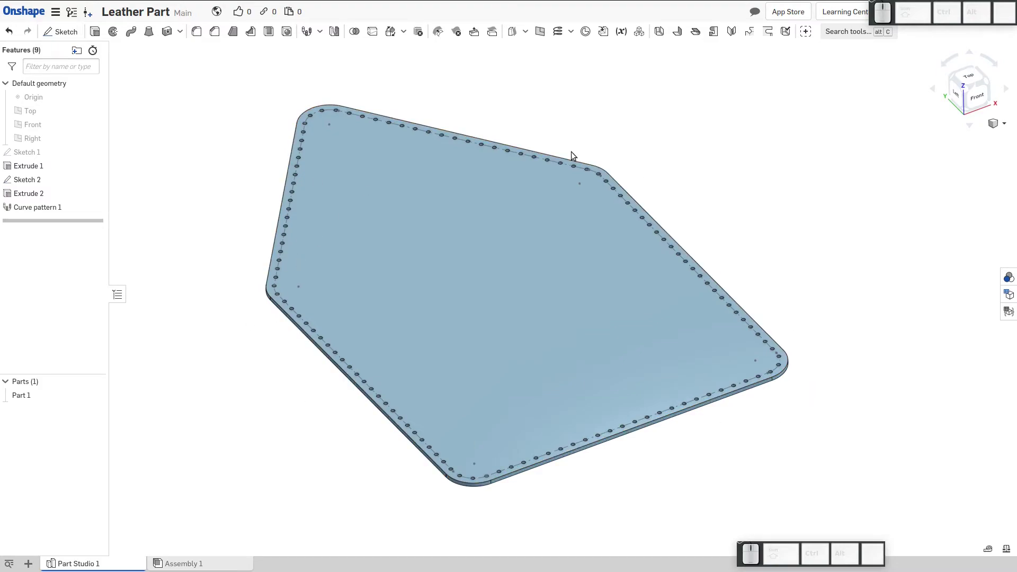
Check Sketch 2 without changes, then open Sketch 1 for editing
{"action": "right_click", "coordinate": [29, 180]}
{"action": "left_click", "coordinate": [47, 197]}
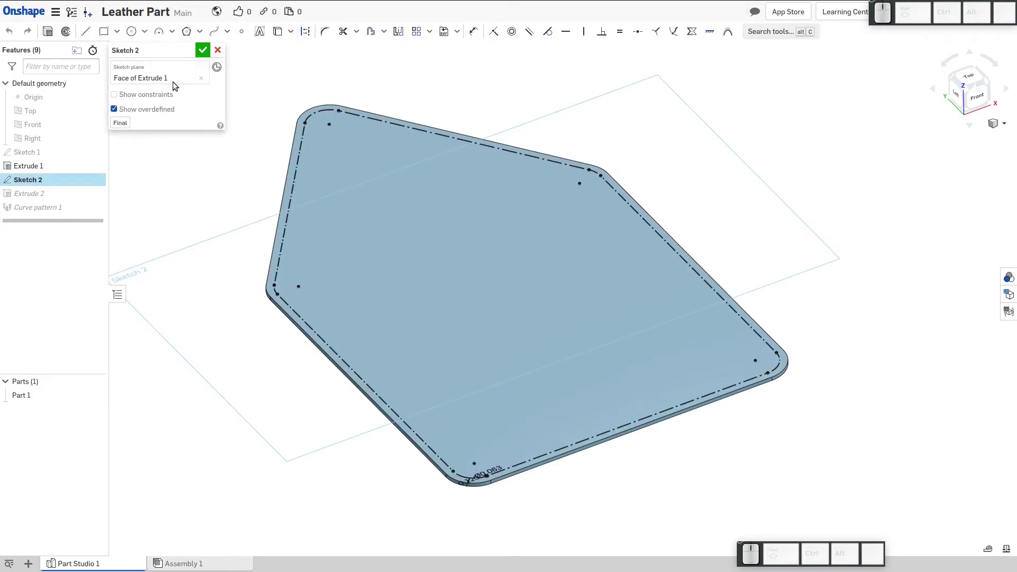
{"action": "left_click", "coordinate": [218, 49]}
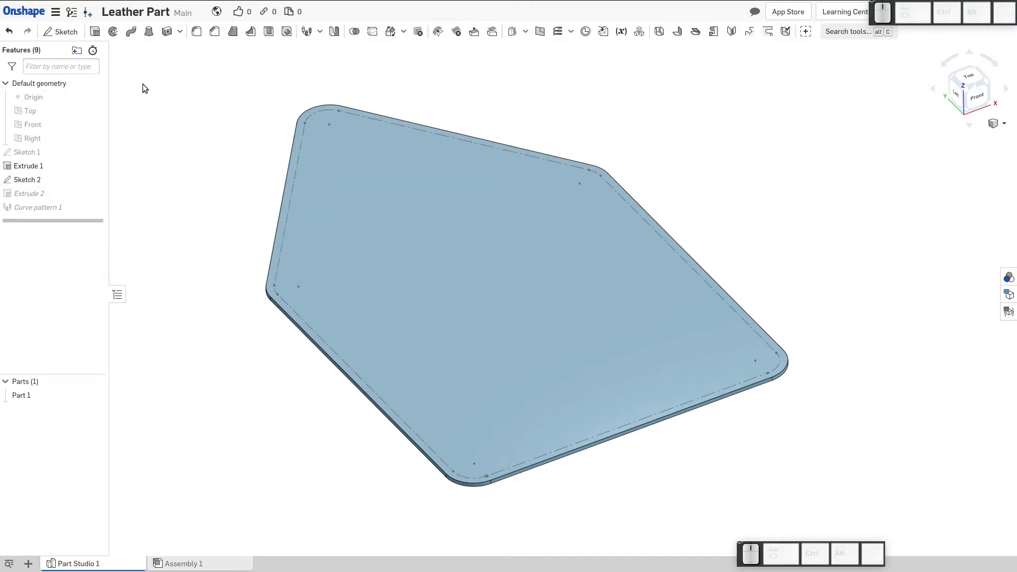
{"action": "right_click", "coordinate": [25, 154]}
{"action": "left_click", "coordinate": [53, 174]}
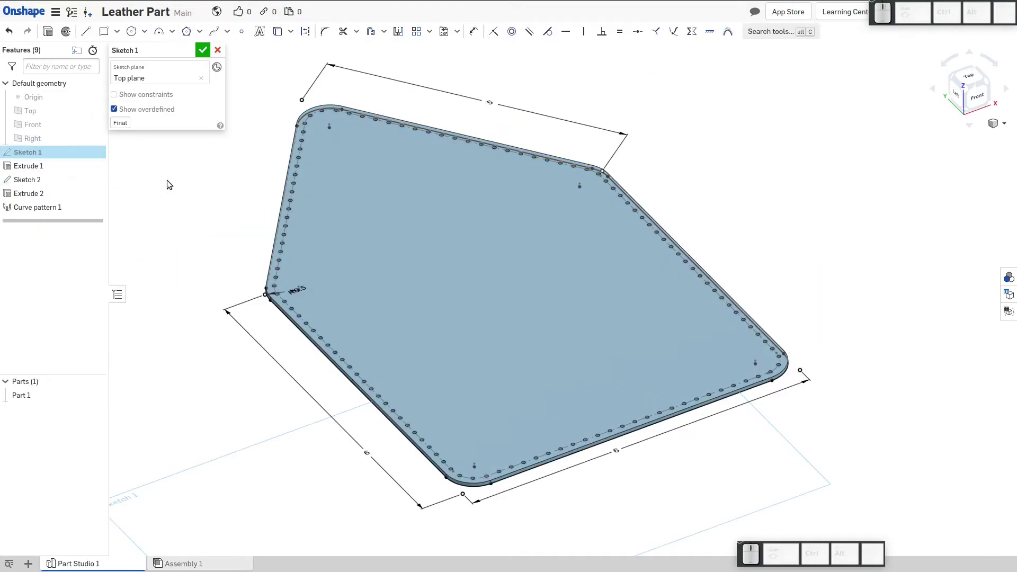
Change the top edge dimension to 4 in
{"action": "left_click", "coordinate": [491, 112]}
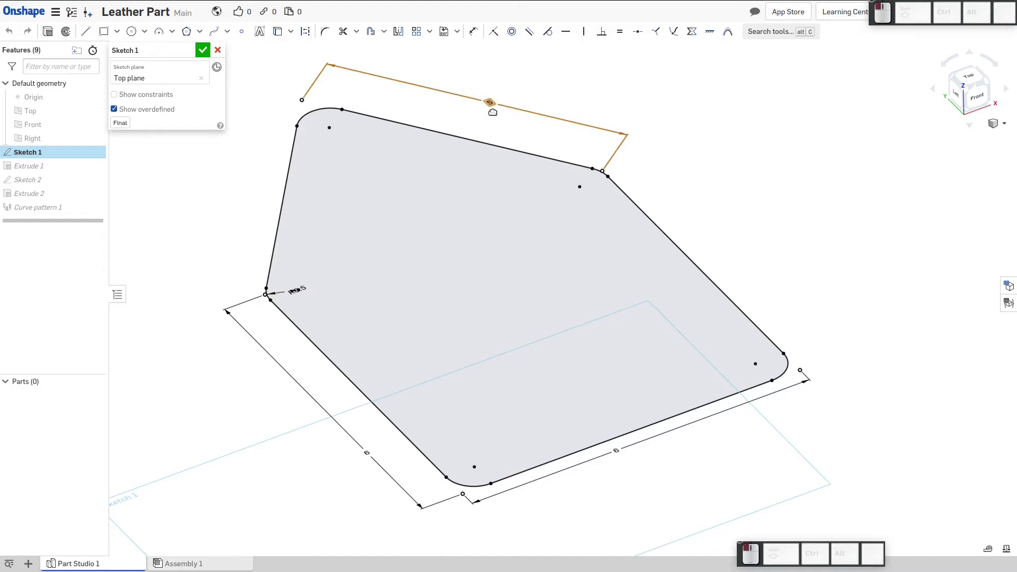
{"action": "type", "text": "3"}
{"action": "key", "text": "Return"}
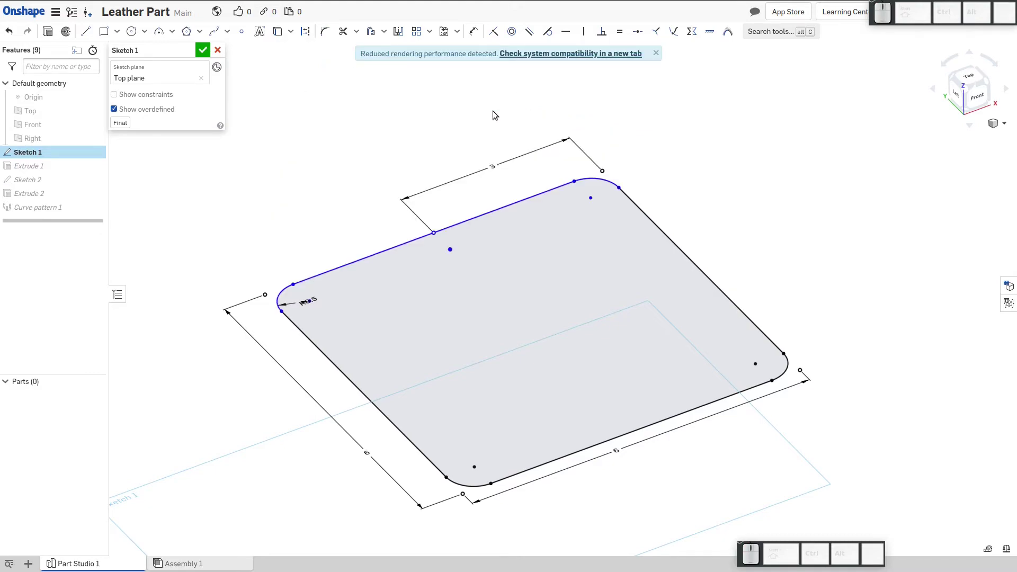
{"action": "double_click", "coordinate": [492, 167]}
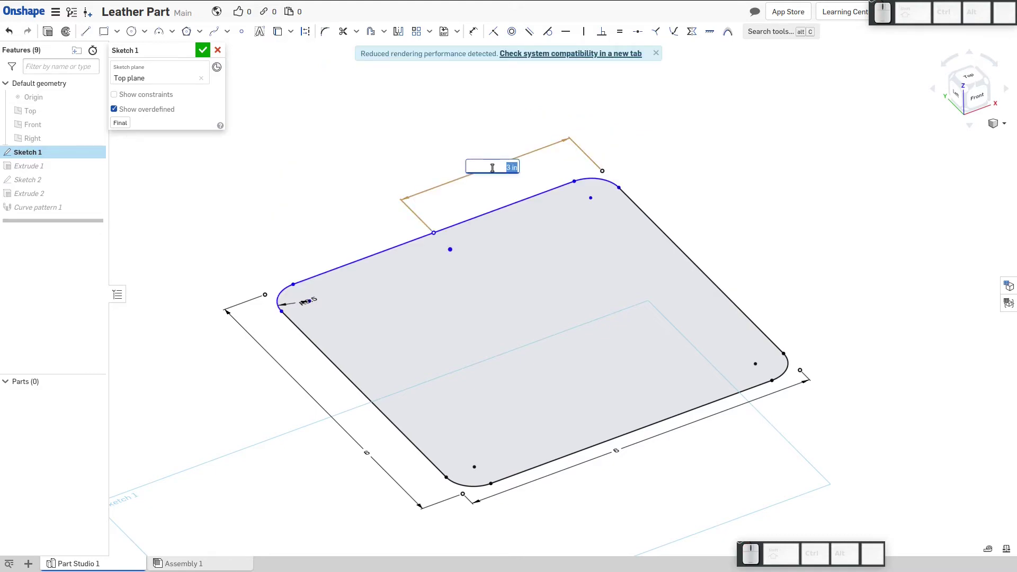
{"action": "type", "text": "4"}
{"action": "key", "text": "Return"}
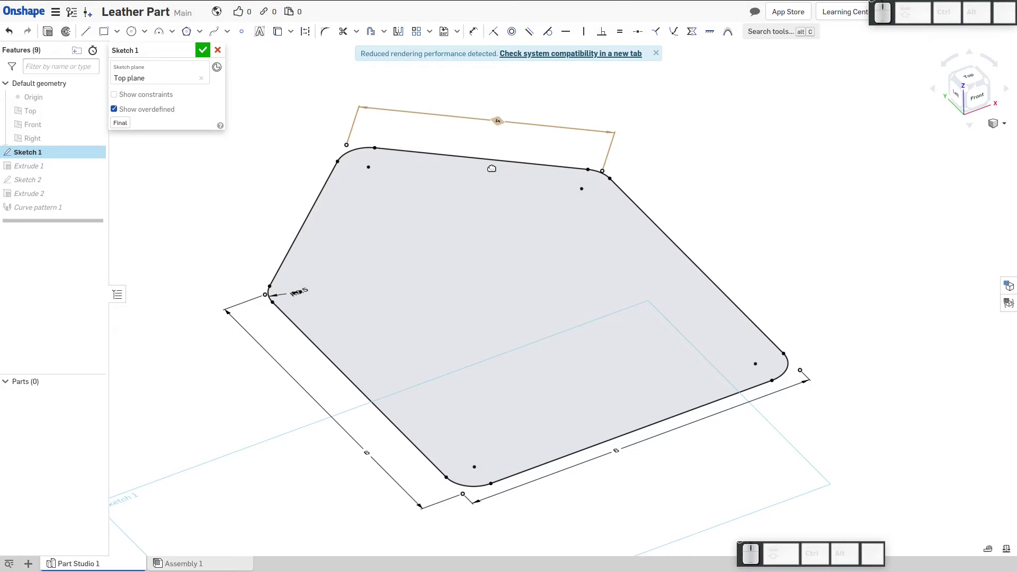
Set the left and bottom edge dimensions to 4 in
{"action": "double_click", "coordinate": [367, 452]}
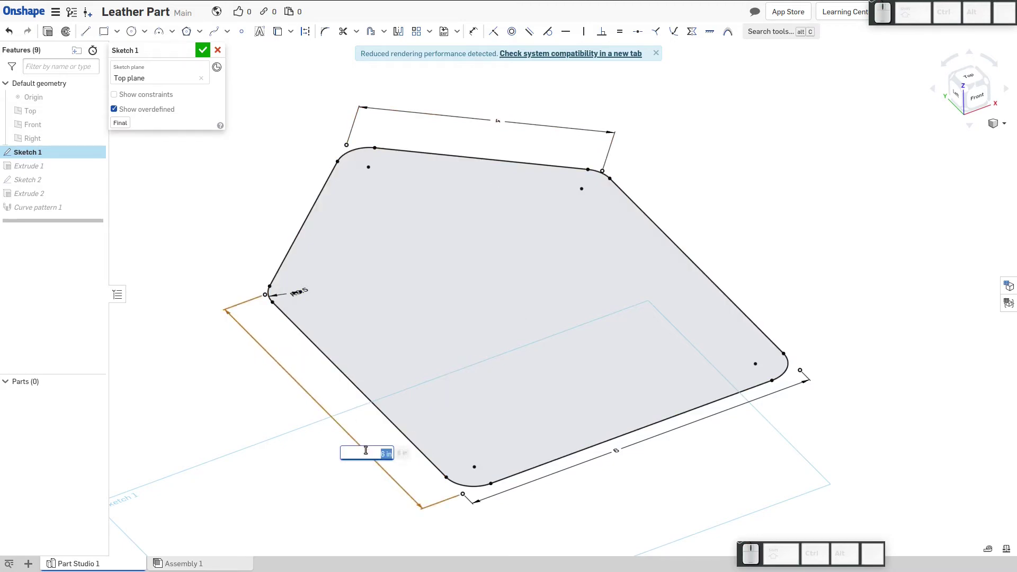
{"action": "type", "text": "4"}
{"action": "key", "text": "Return"}
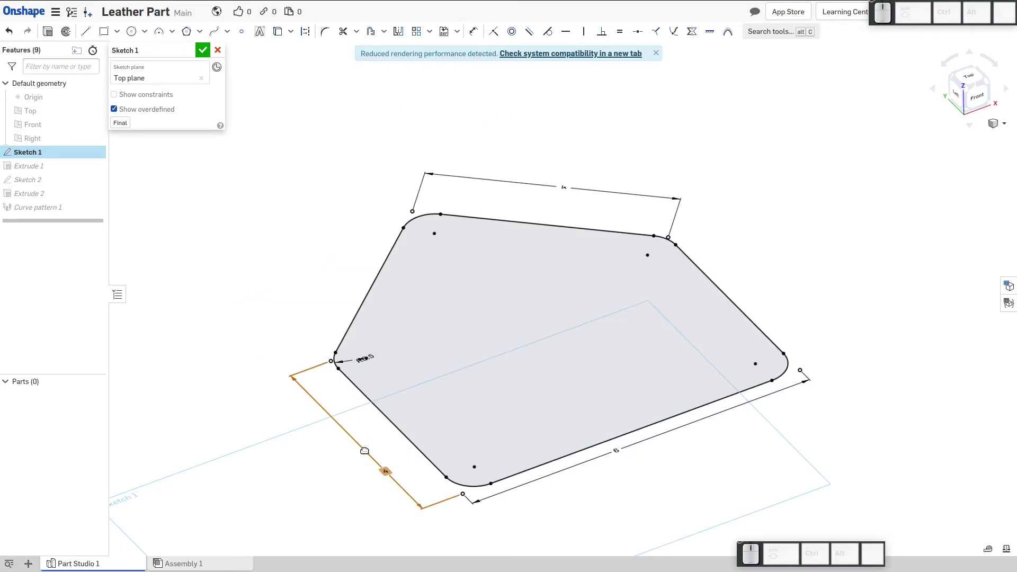
{"action": "left_click", "coordinate": [619, 449]}
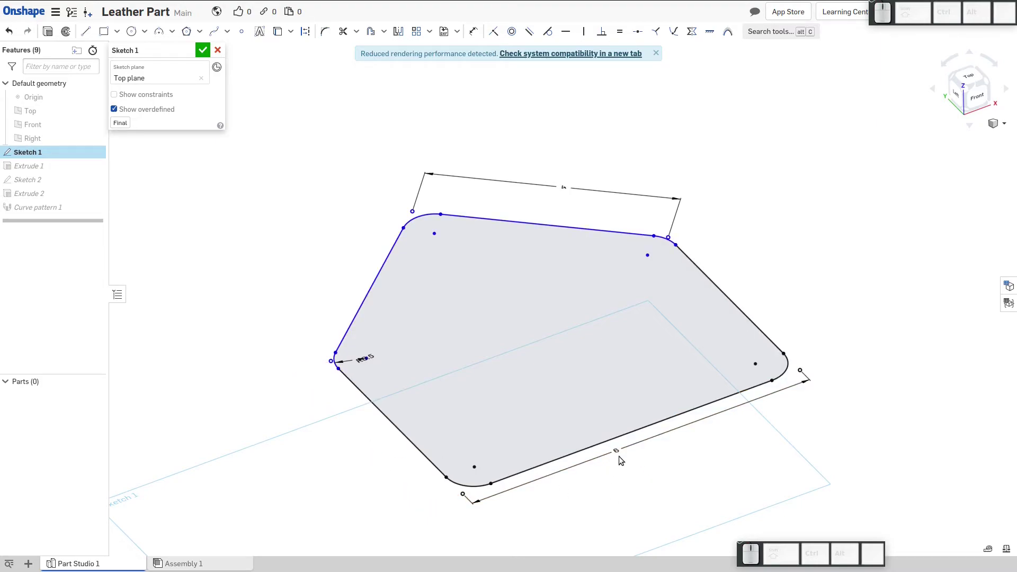
{"action": "left_click", "coordinate": [618, 450]}
{"action": "left_click", "coordinate": [618, 450]}
{"action": "type", "text": "4"}
{"action": "key", "text": "Return"}
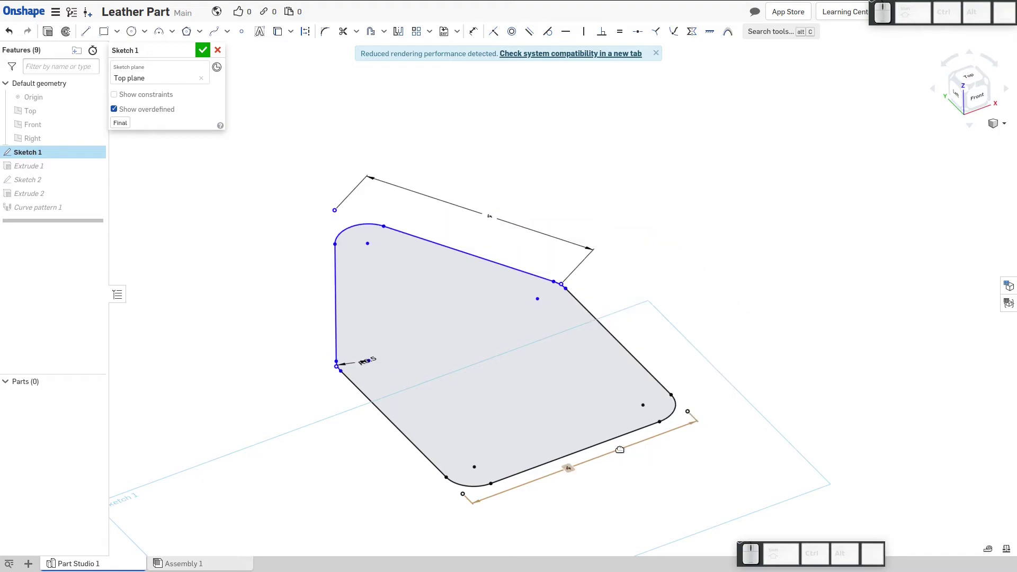
Make the bottom-left edge equal to the others and finish Sketch 1
{"action": "key", "text": "e"}
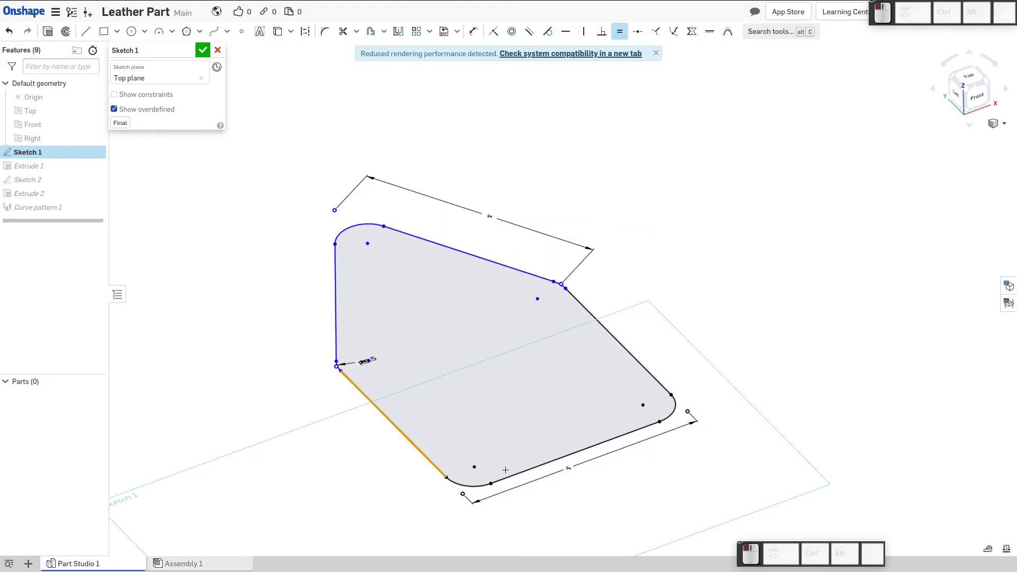
{"action": "left_click", "coordinate": [519, 475]}
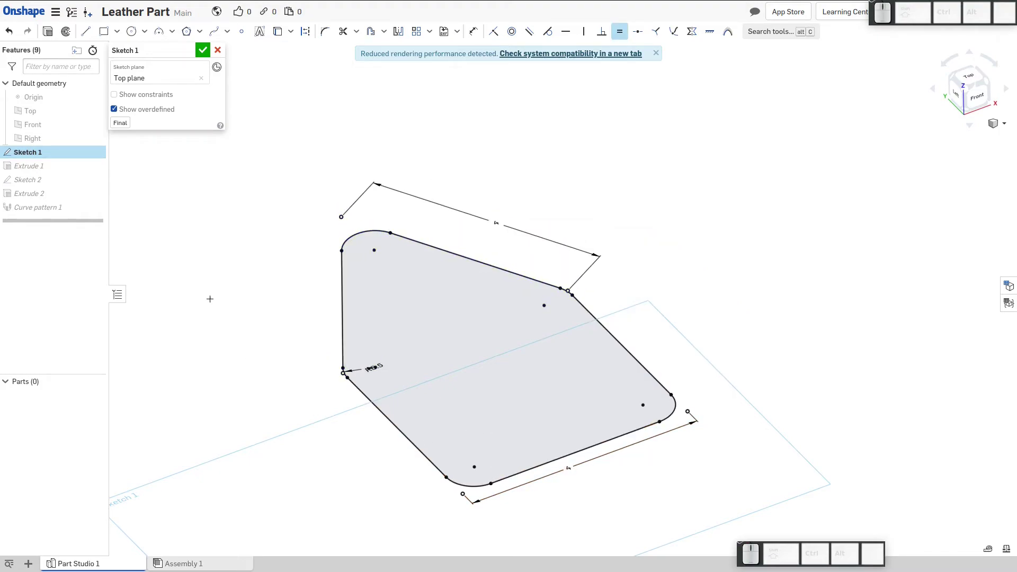
{"action": "left_click", "coordinate": [203, 50]}
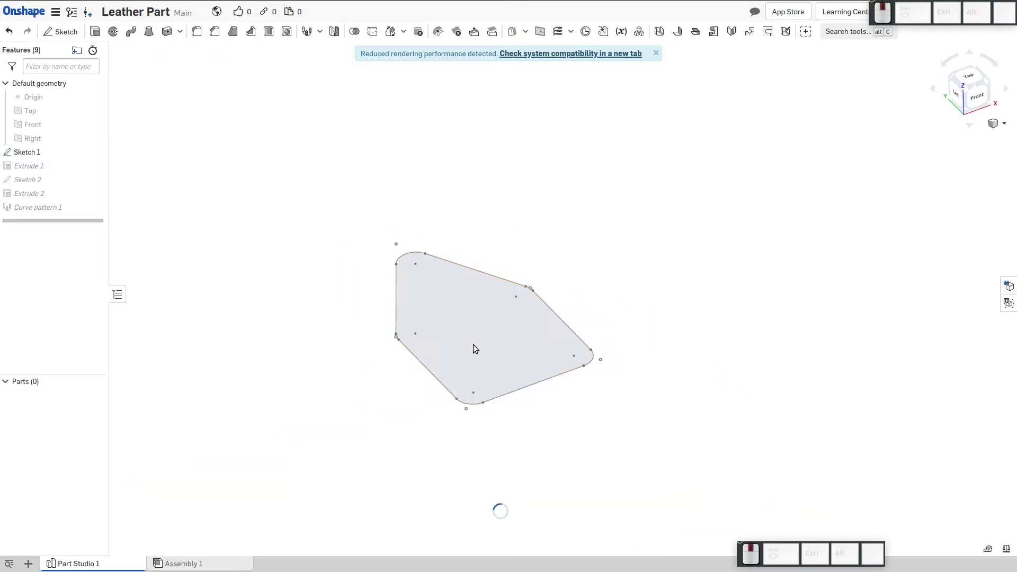
Create Drawing 1 of the stitched part from the ANSI_A_INCH template
{"action": "scroll", "coordinate": [457, 355], "scroll_direction": "up", "scroll_amount": 4}
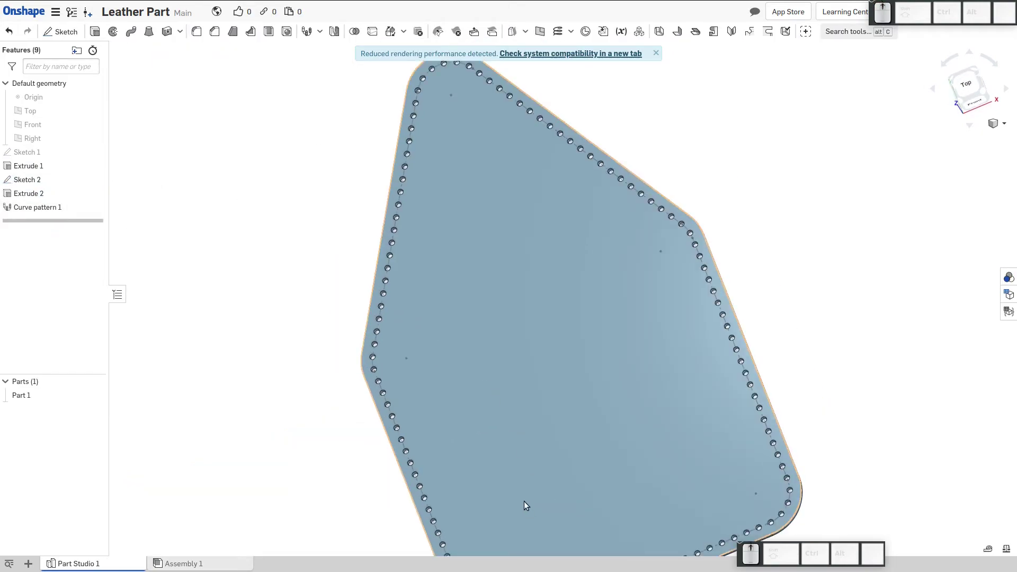
{"action": "scroll", "coordinate": [565, 492], "scroll_direction": "down", "scroll_amount": 3}
{"action": "right_click_drag", "start_coordinate": [566, 491], "coordinate": [592, 451]}
{"action": "scroll", "coordinate": [593, 462], "scroll_direction": "up", "scroll_amount": 3}
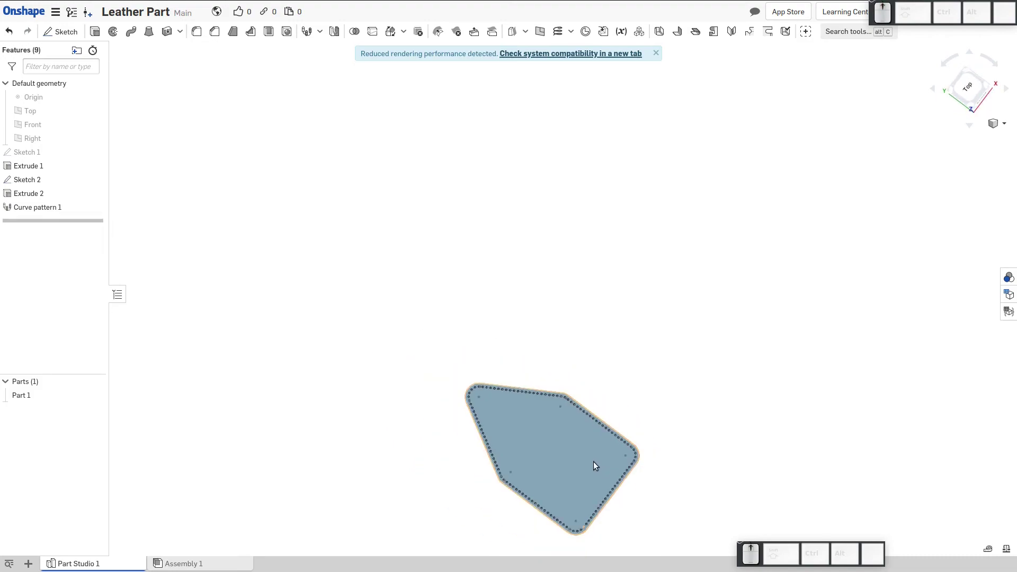
{"action": "scroll", "coordinate": [607, 541], "scroll_direction": "down", "scroll_amount": 3}
{"action": "scroll", "coordinate": [598, 536], "scroll_direction": "up", "scroll_amount": 4}
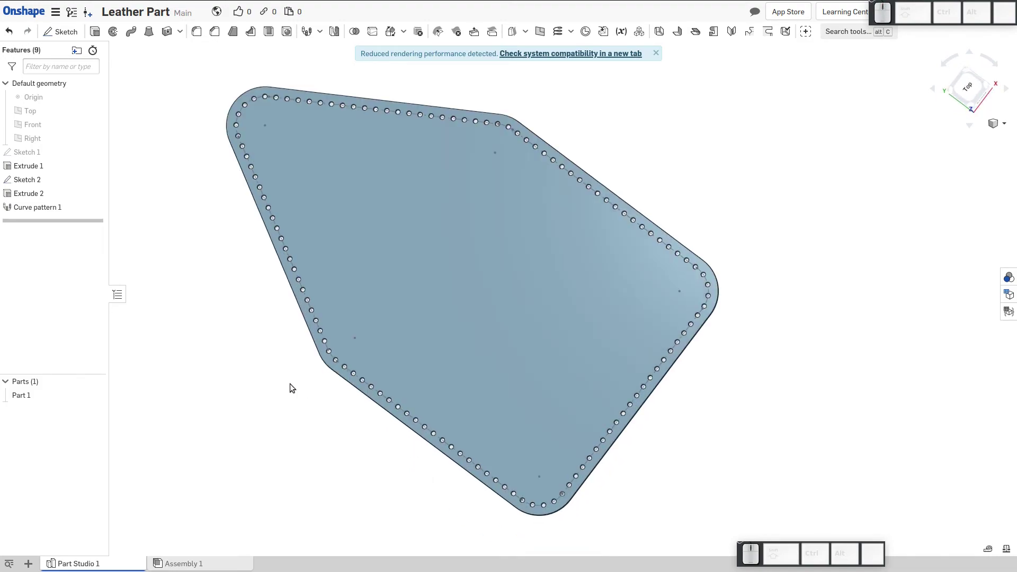
{"action": "left_click", "coordinate": [29, 564]}
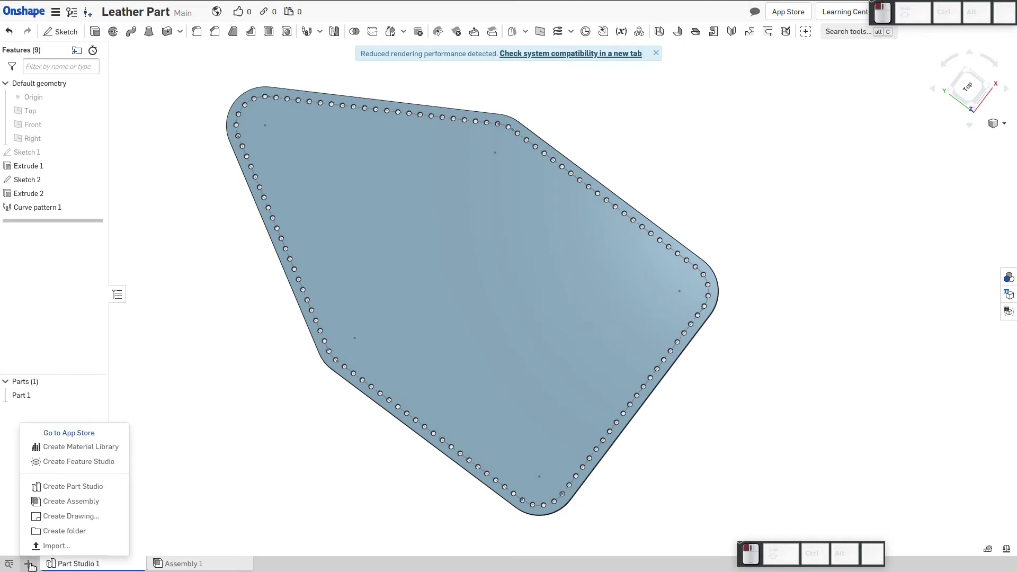
{"action": "left_click", "coordinate": [53, 516]}
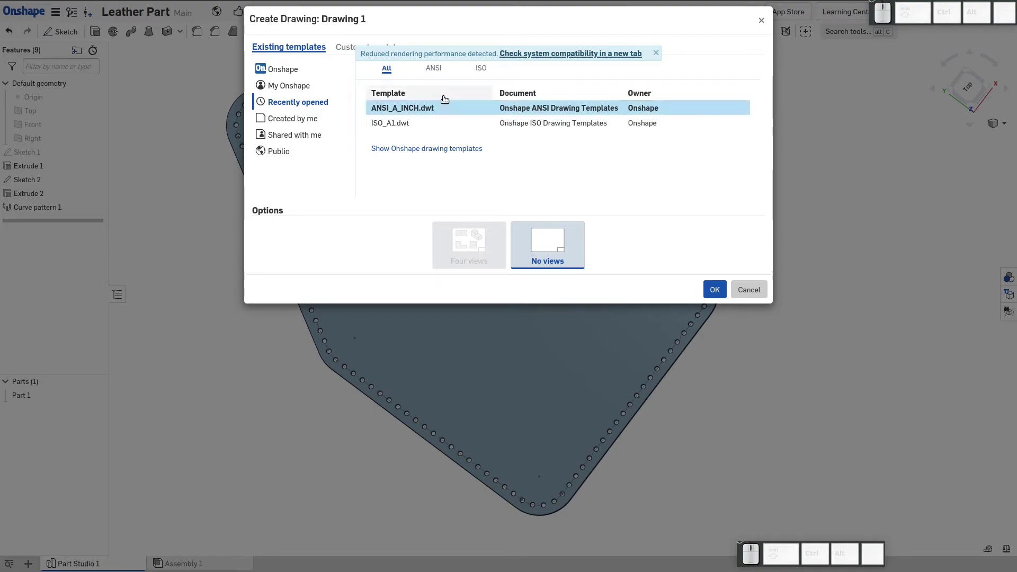
{"action": "left_click", "coordinate": [715, 289]}
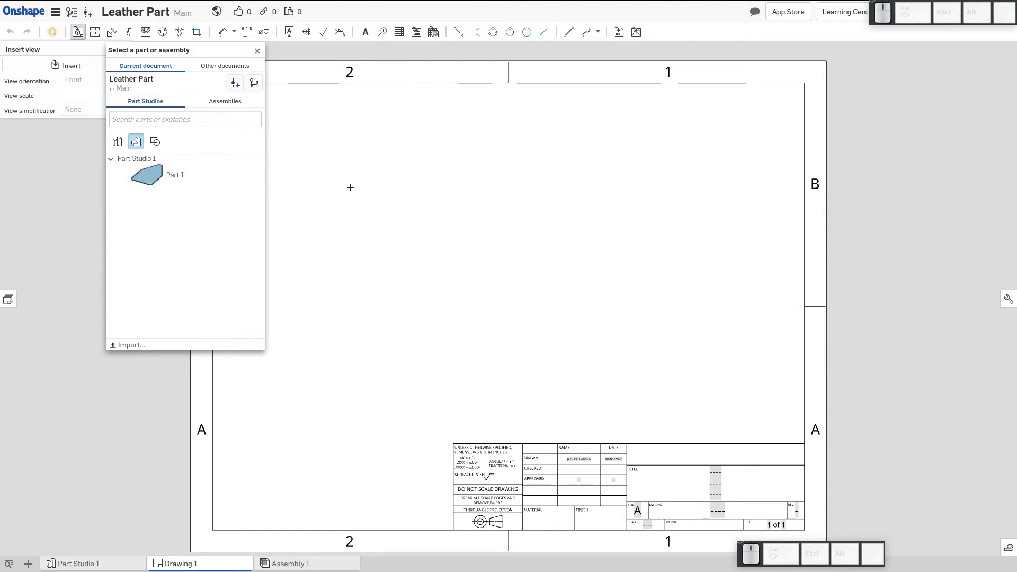
Insert Part 1 as a base view with a projected Bottom view below it
{"action": "left_click", "coordinate": [149, 175]}
{"action": "left_click", "coordinate": [395, 113]}
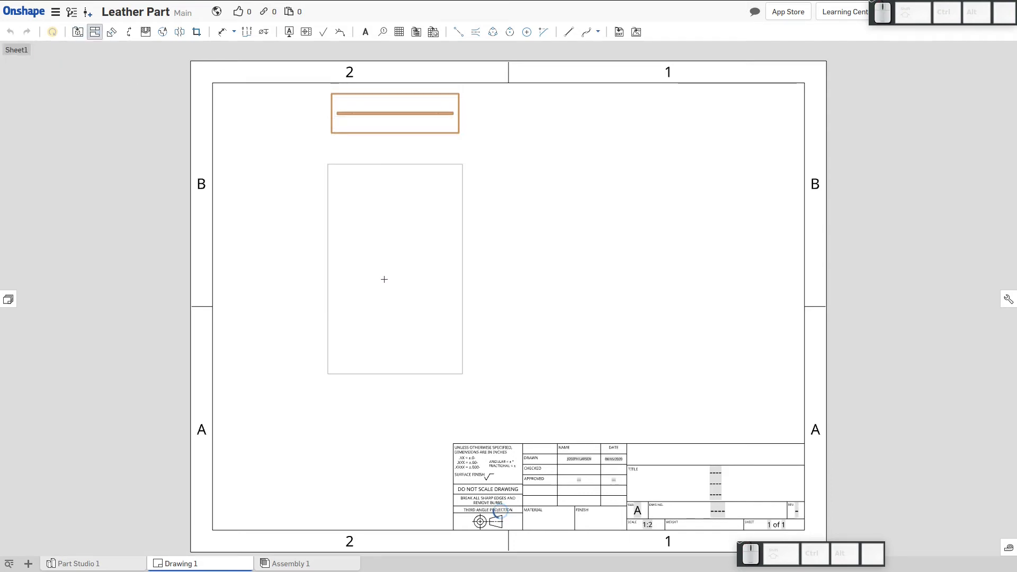
{"action": "left_click", "coordinate": [520, 268]}
{"action": "key", "text": "Escape"}
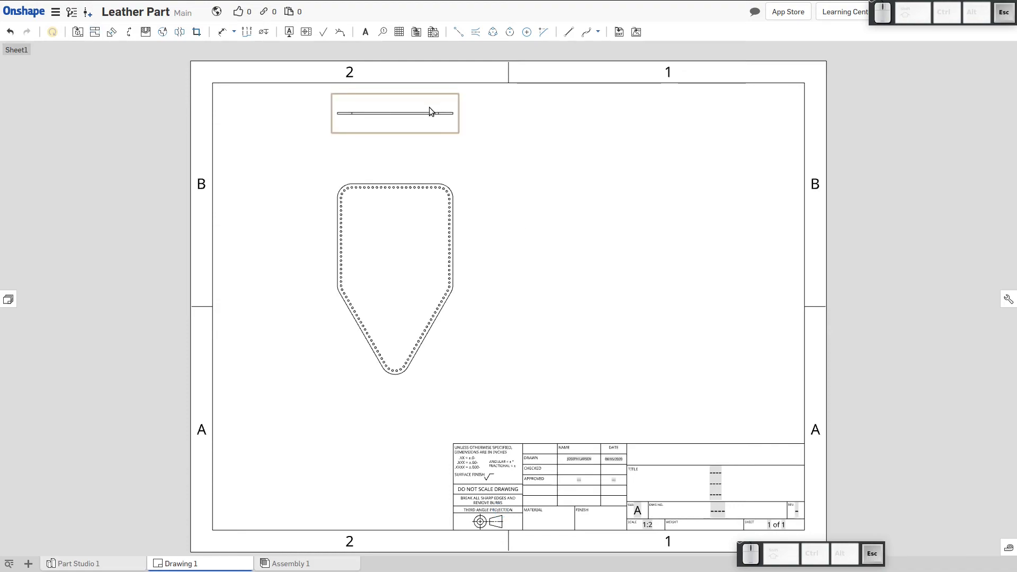
{"action": "right_click", "coordinate": [396, 237]}
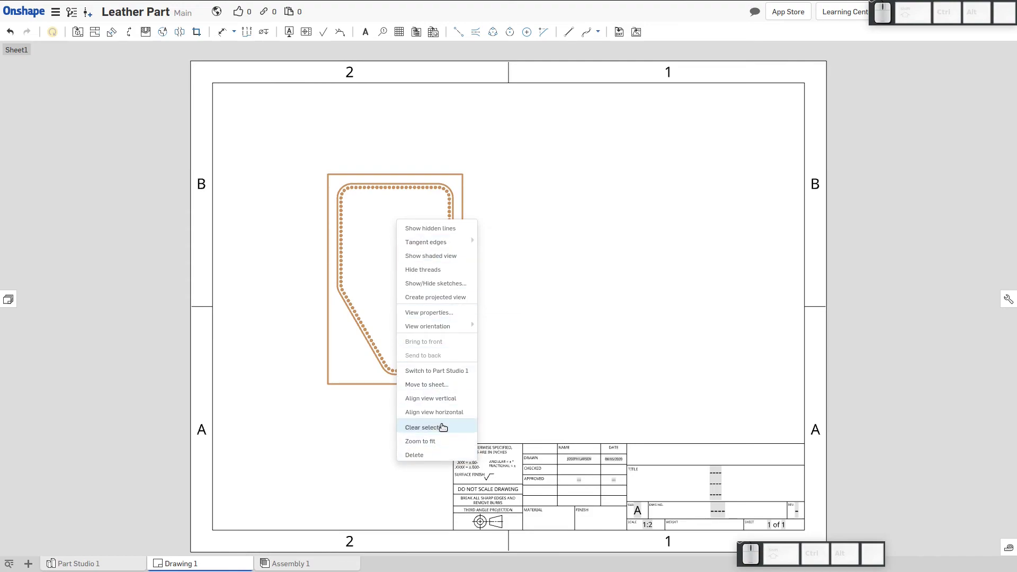
{"action": "key", "text": "Escape"}
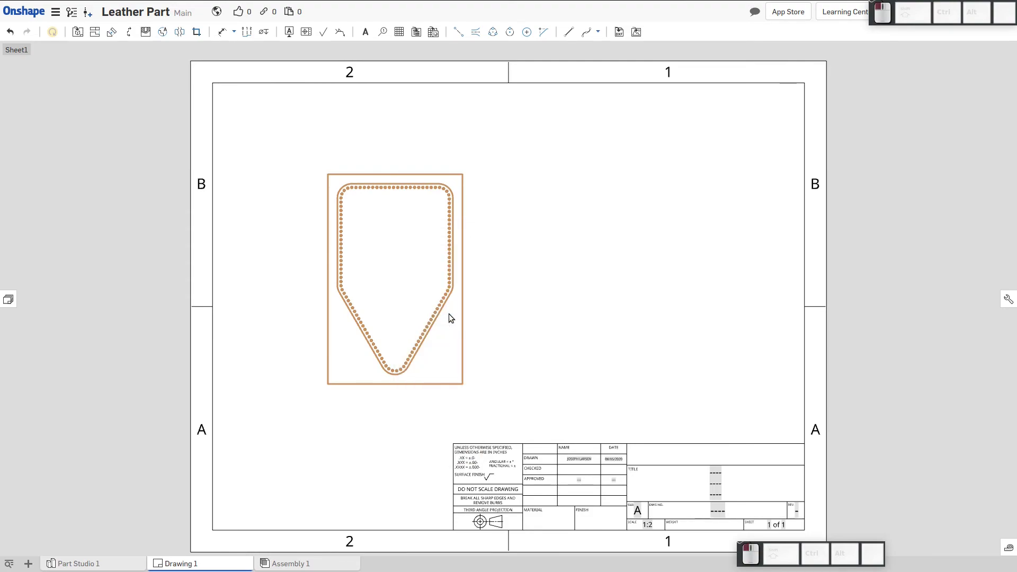
Set the Bottom view's scale to 1:1 and move it inside the sheet border
{"action": "double_click", "coordinate": [450, 318]}
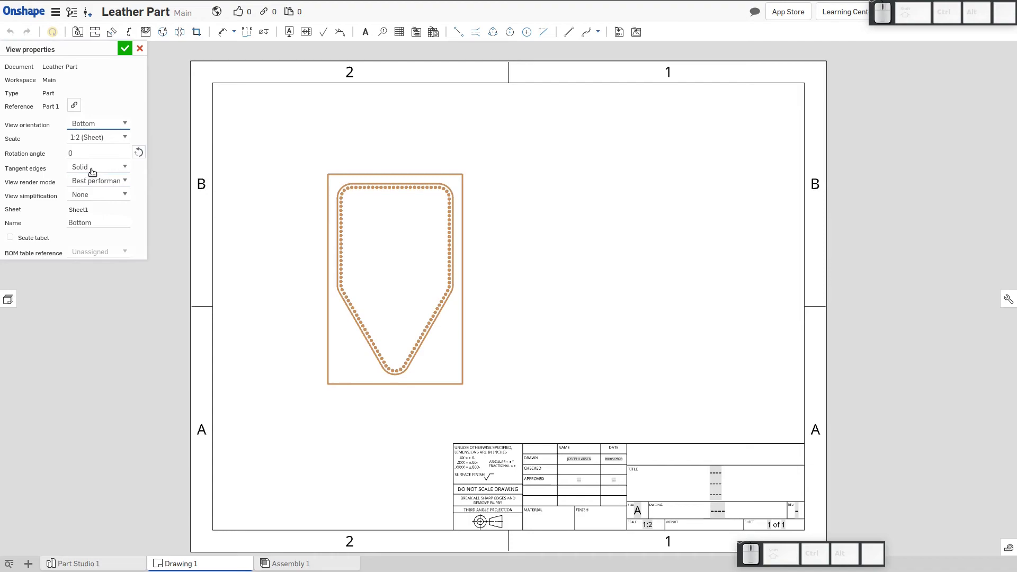
{"action": "left_click", "coordinate": [95, 139]}
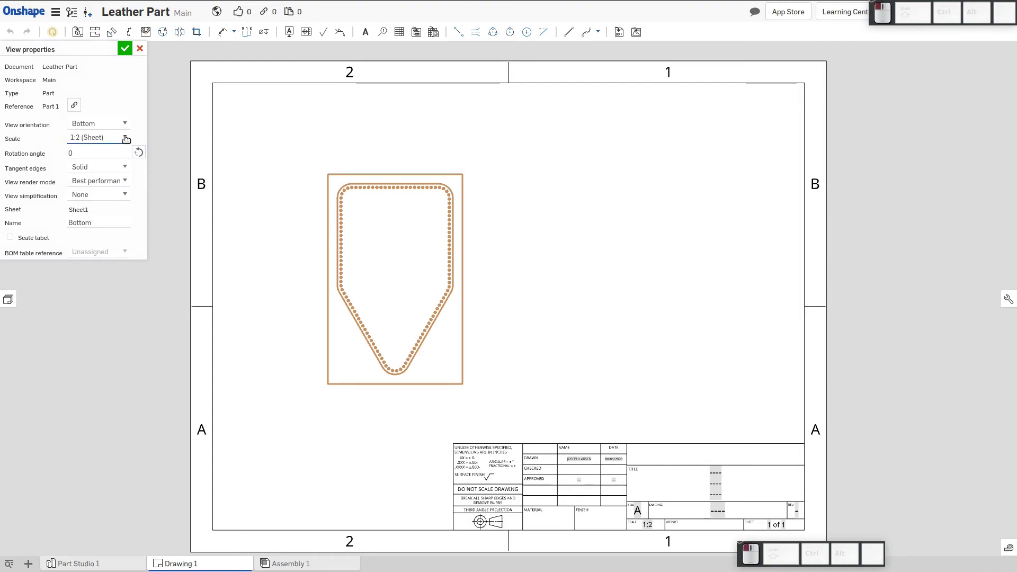
{"action": "left_click", "coordinate": [126, 138]}
{"action": "left_click", "coordinate": [84, 166]}
{"action": "left_click", "coordinate": [85, 167]}
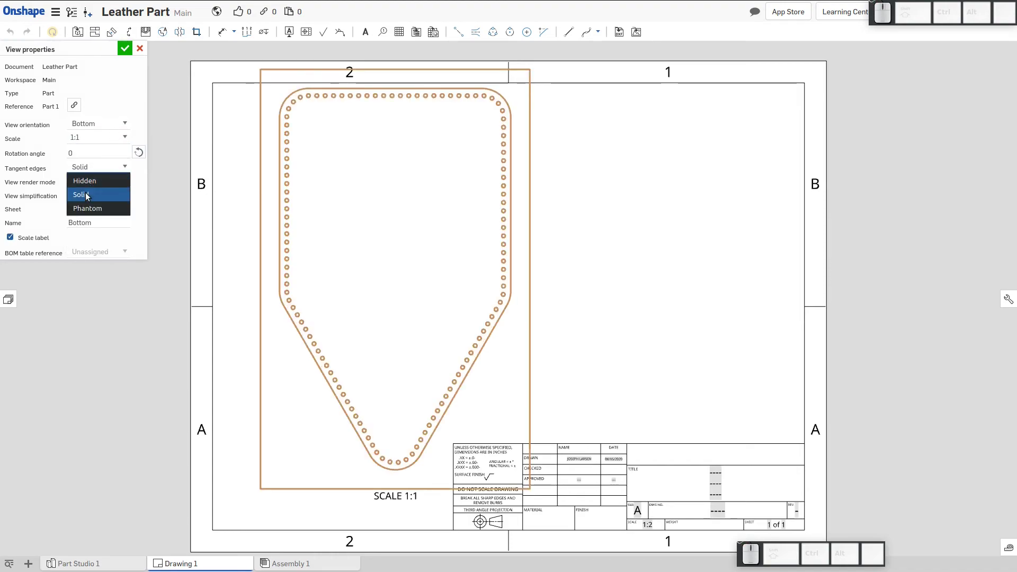
{"action": "left_click", "coordinate": [126, 48]}
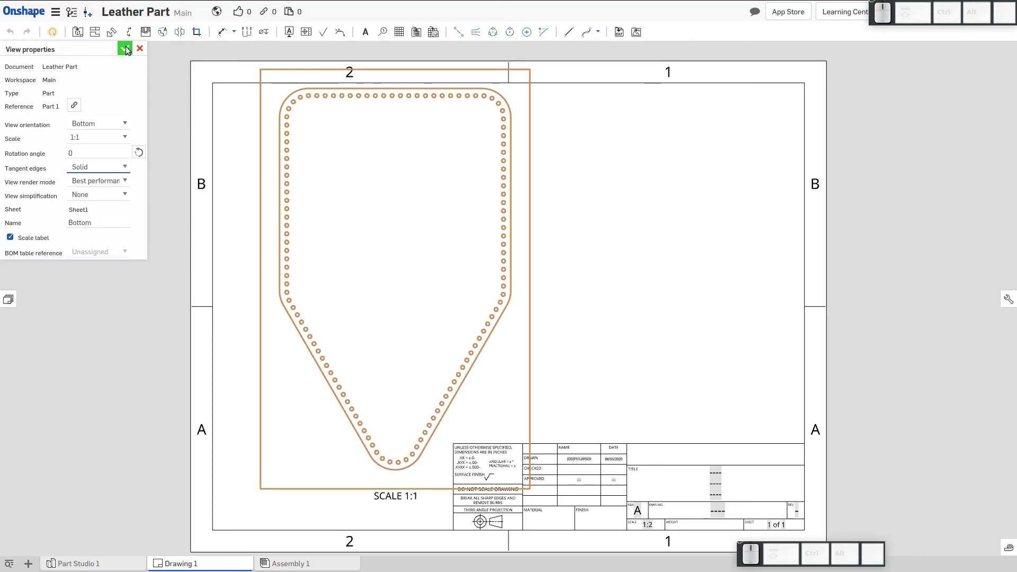
{"action": "left_click", "coordinate": [126, 49]}
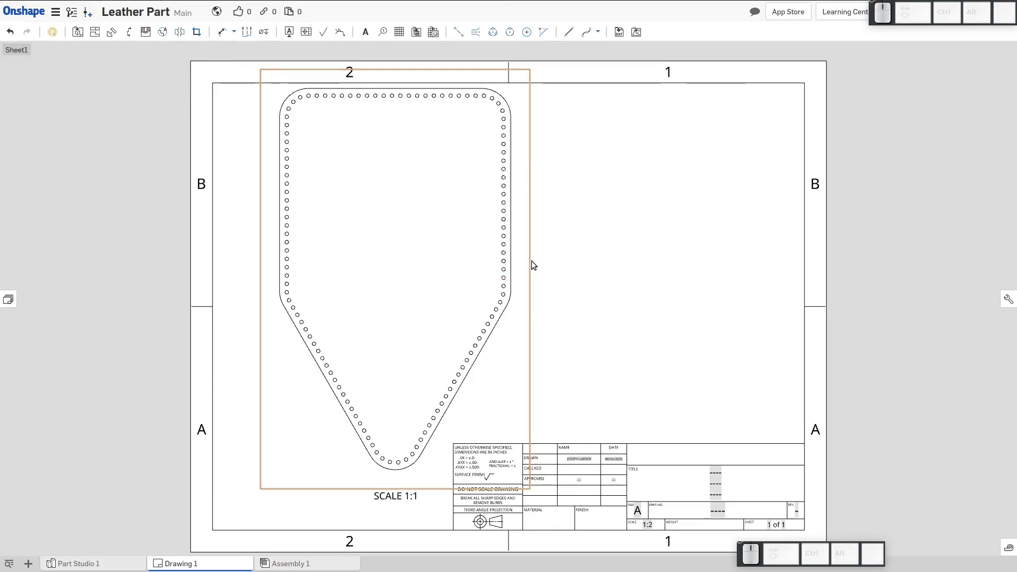
{"action": "left_click_drag", "start_coordinate": [529, 262], "coordinate": [512, 279]}
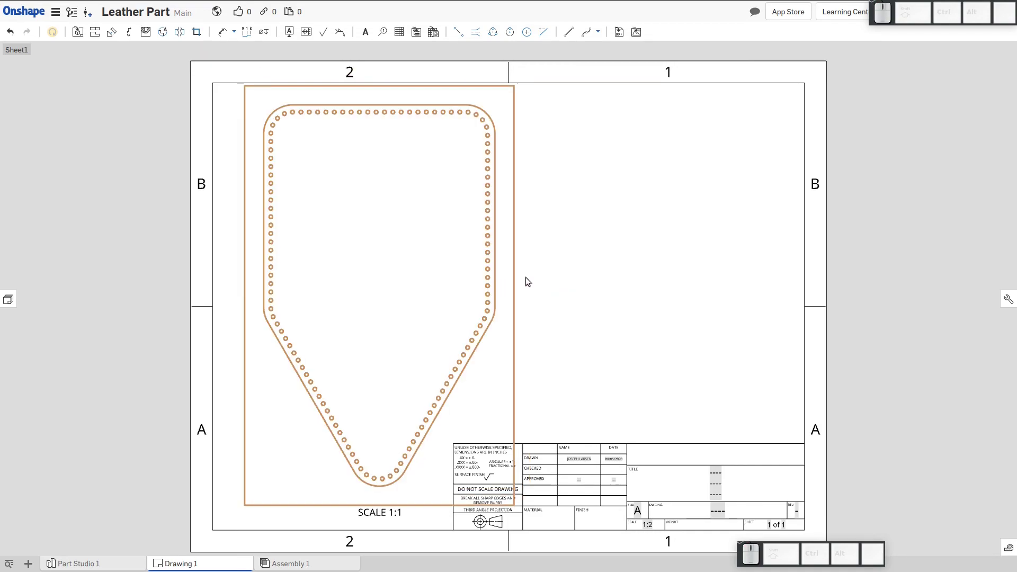
Show the Linear and Circular Pattern options under the xDesign Features tools
{"action": "left_click", "coordinate": [728, 291]}
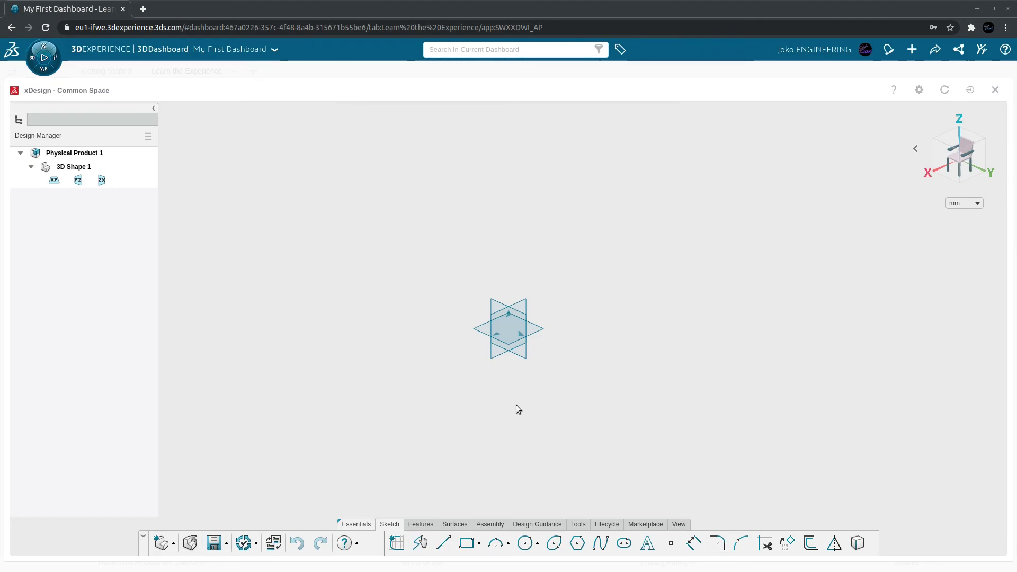
{"action": "left_click", "coordinate": [421, 525]}
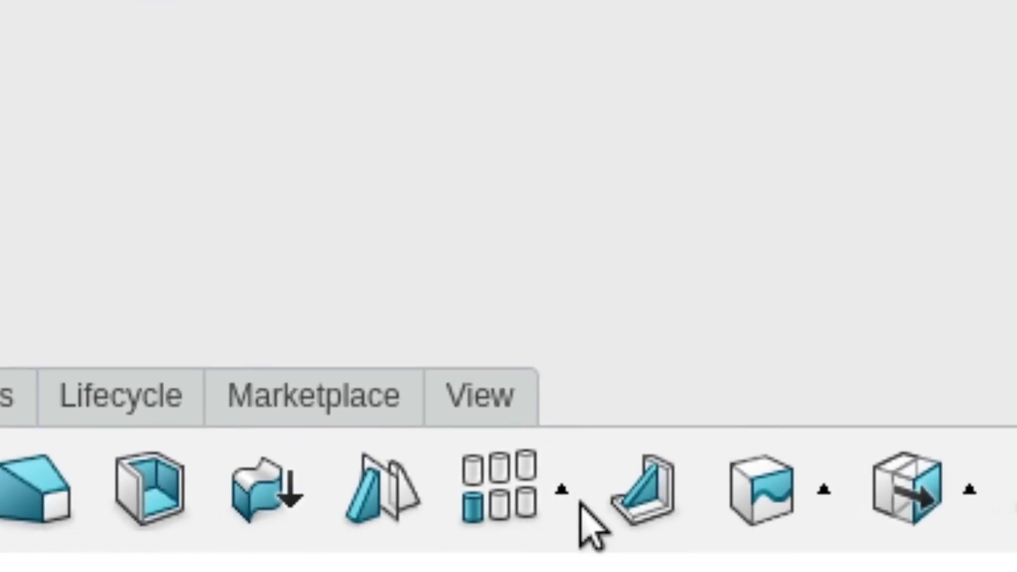
{"action": "left_click", "coordinate": [611, 510]}
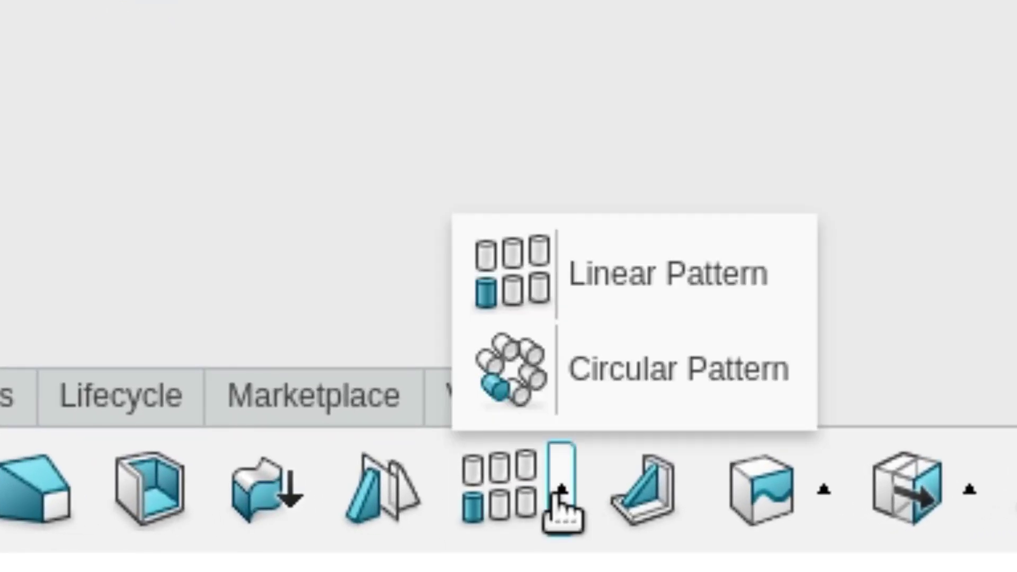